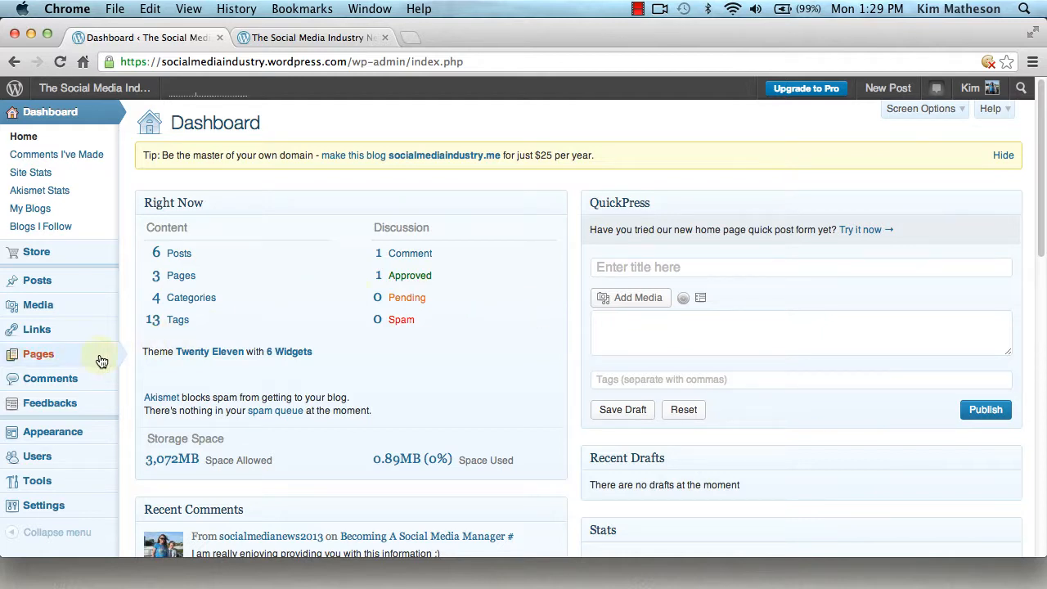
Start a new page from the list of all pages and title it Home.
{"action": "mouse_move", "coordinate": [74, 365]}
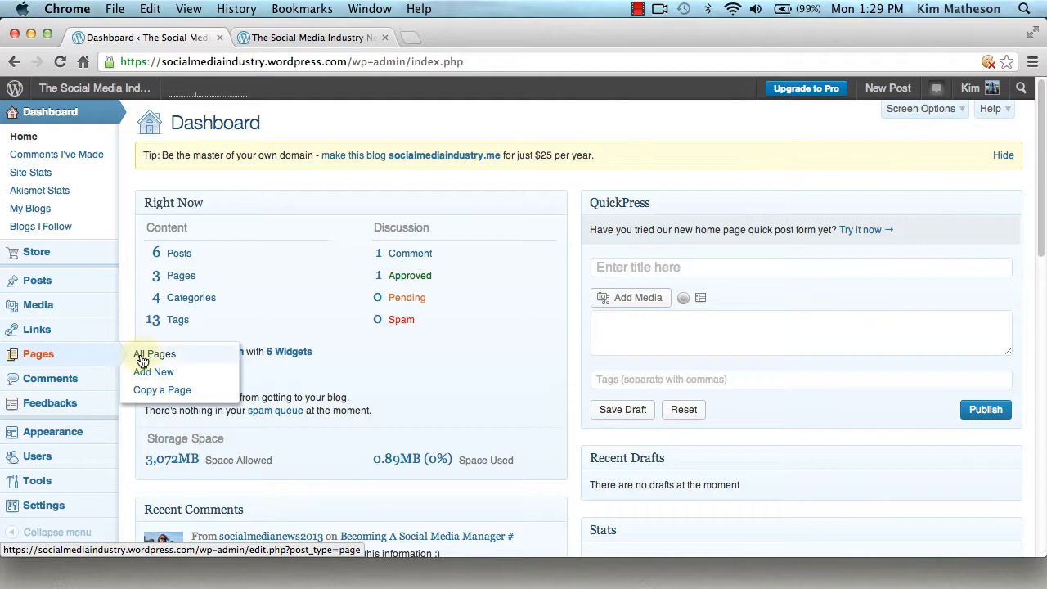
{"action": "left_click", "coordinate": [146, 356]}
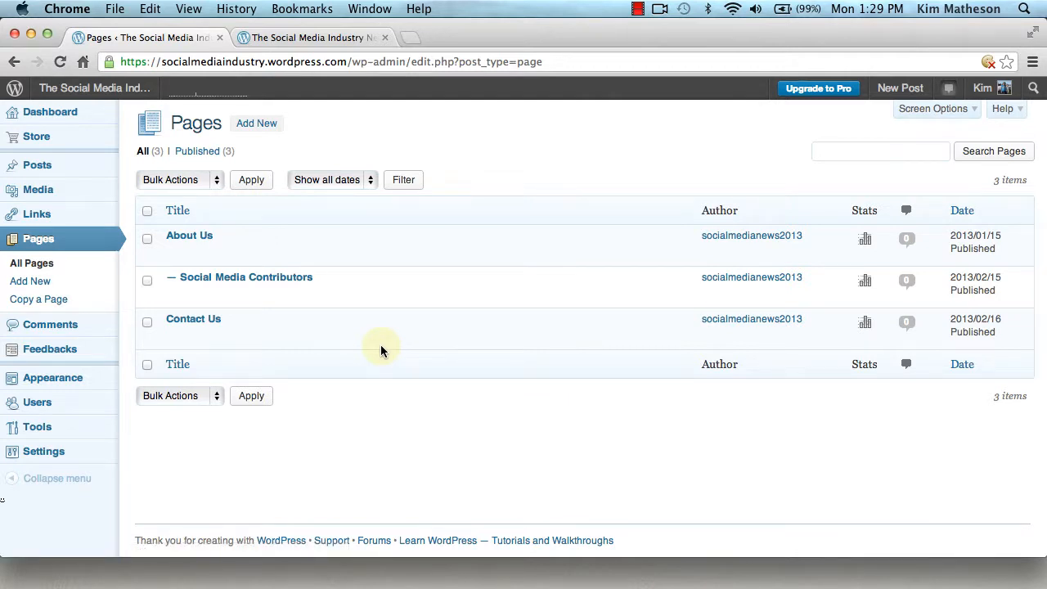
{"action": "left_click", "coordinate": [260, 129]}
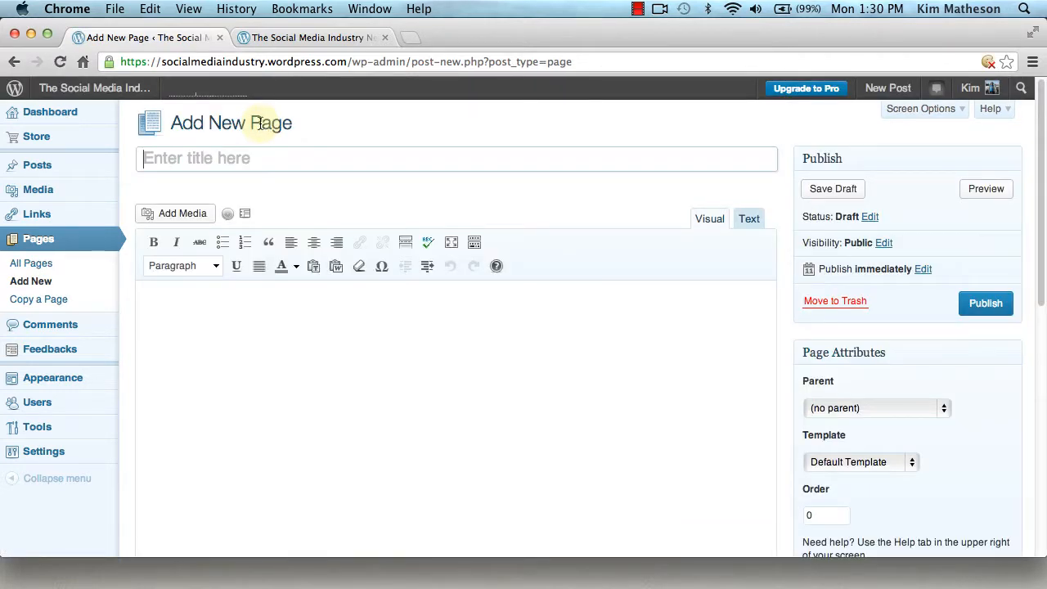
{"action": "type", "text": "Ho"}
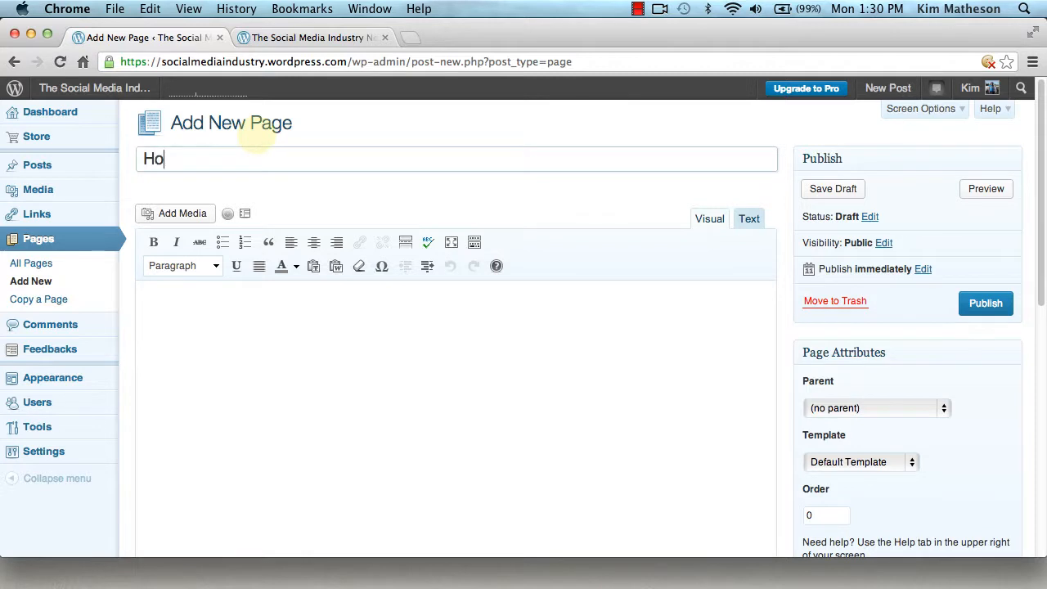
{"action": "type", "text": "me"}
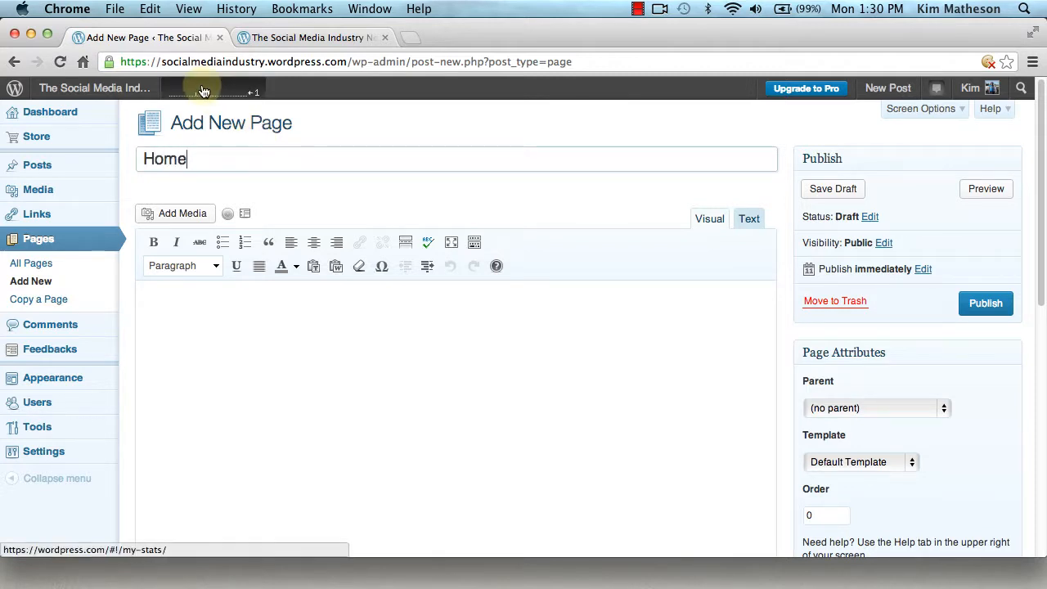
Assign the Showcase Template to the Home page and publish it.
{"action": "left_click_drag", "start_coordinate": [1039, 226], "coordinate": [1043, 271]}
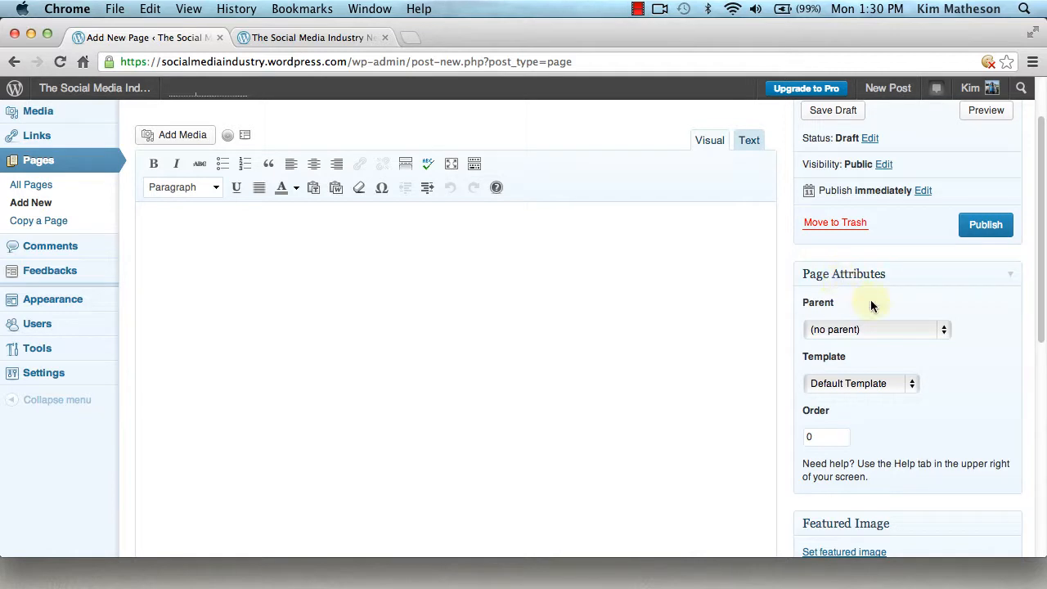
{"action": "left_click", "coordinate": [908, 387]}
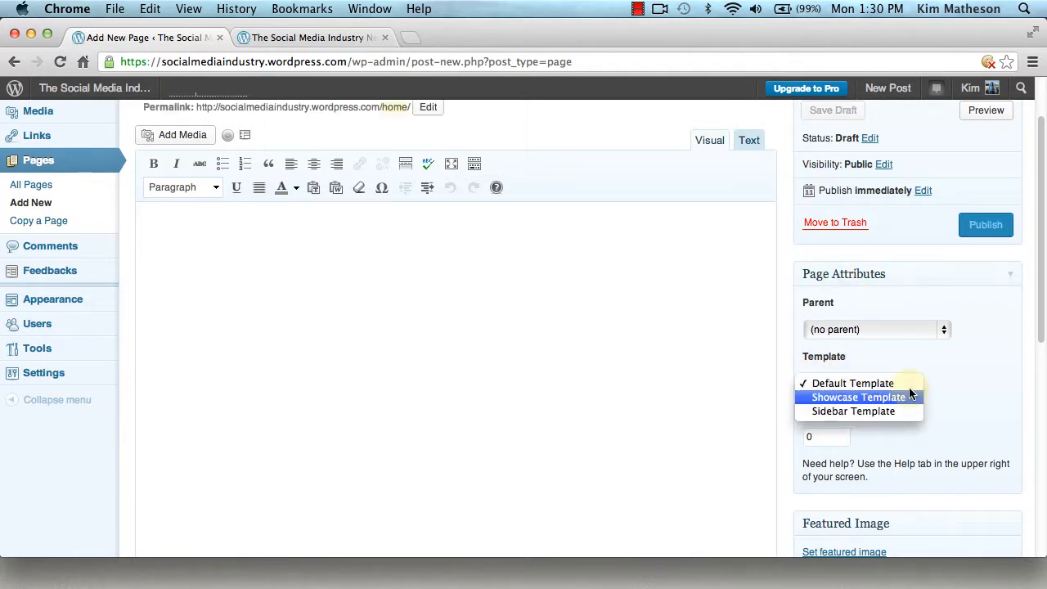
{"action": "left_click", "coordinate": [905, 396]}
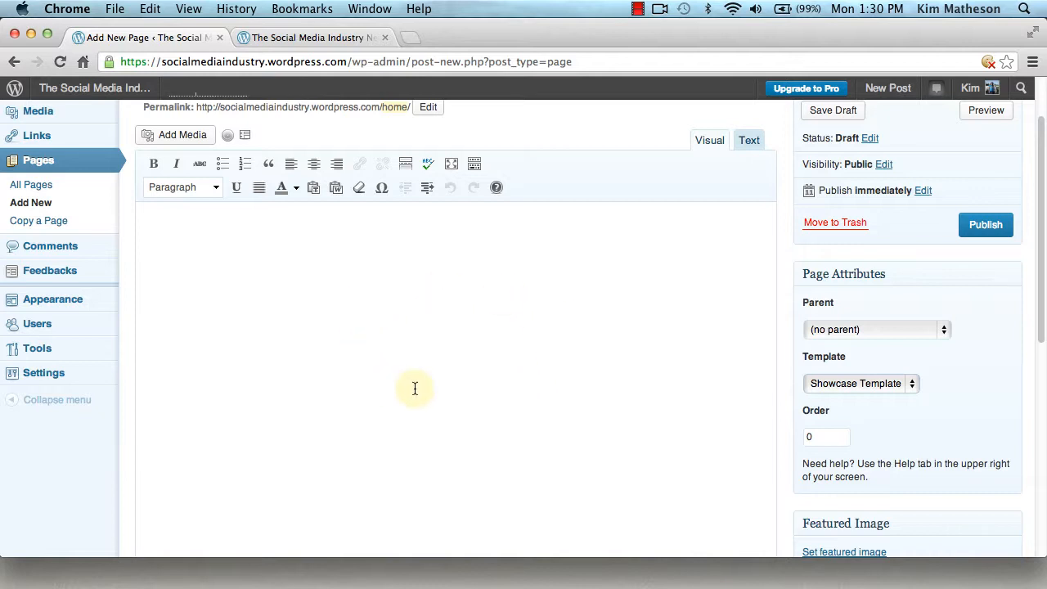
{"action": "left_click", "coordinate": [986, 227]}
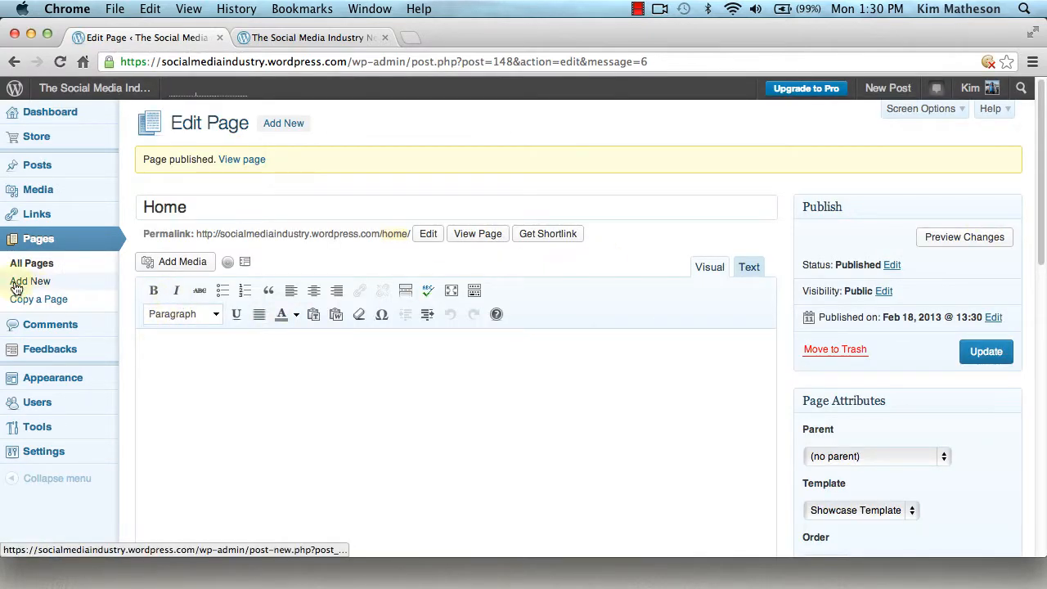
Add another new page titled Blog, keeping the Default Template, and publish it.
{"action": "left_click", "coordinate": [293, 131]}
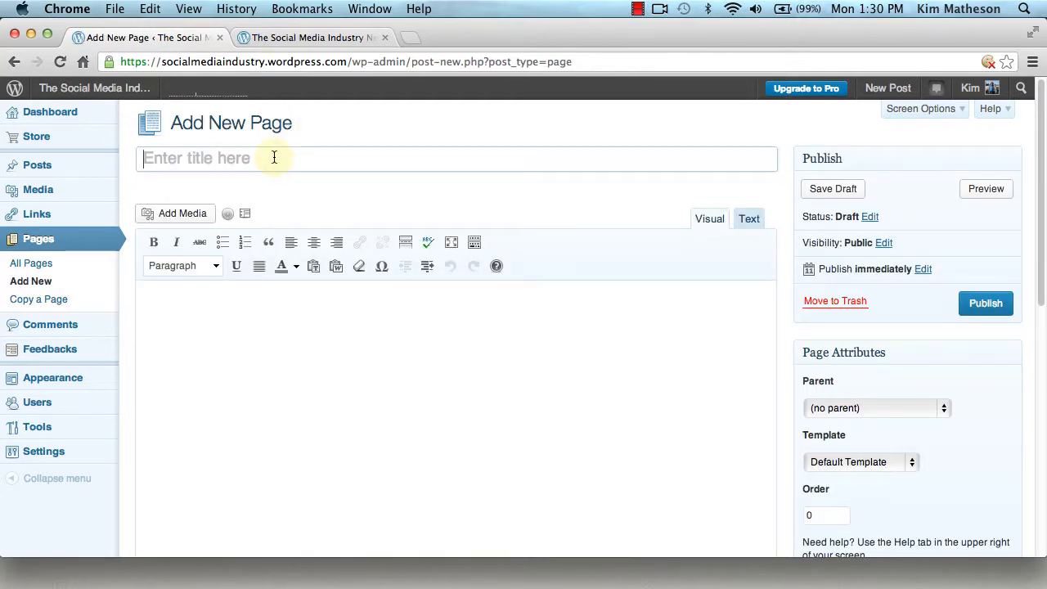
{"action": "type", "text": "Blog"}
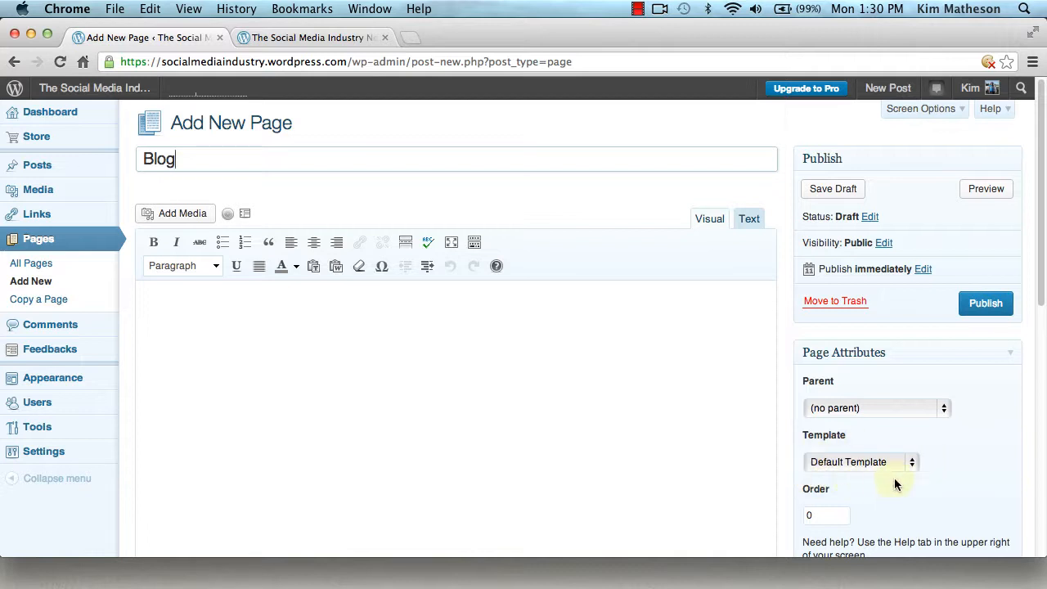
{"action": "left_click", "coordinate": [980, 303]}
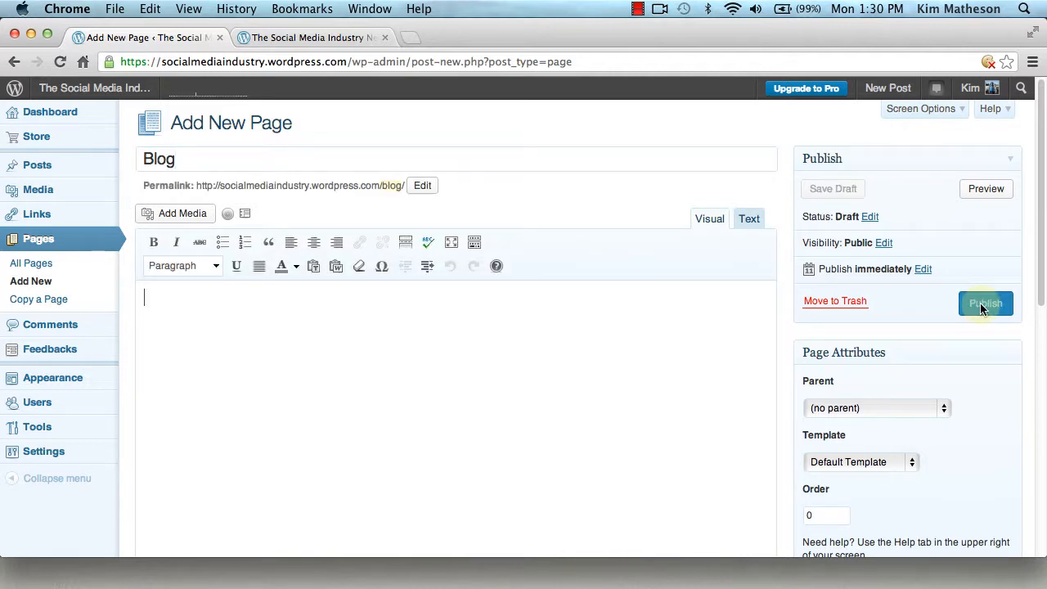
{"action": "left_click", "coordinate": [984, 304]}
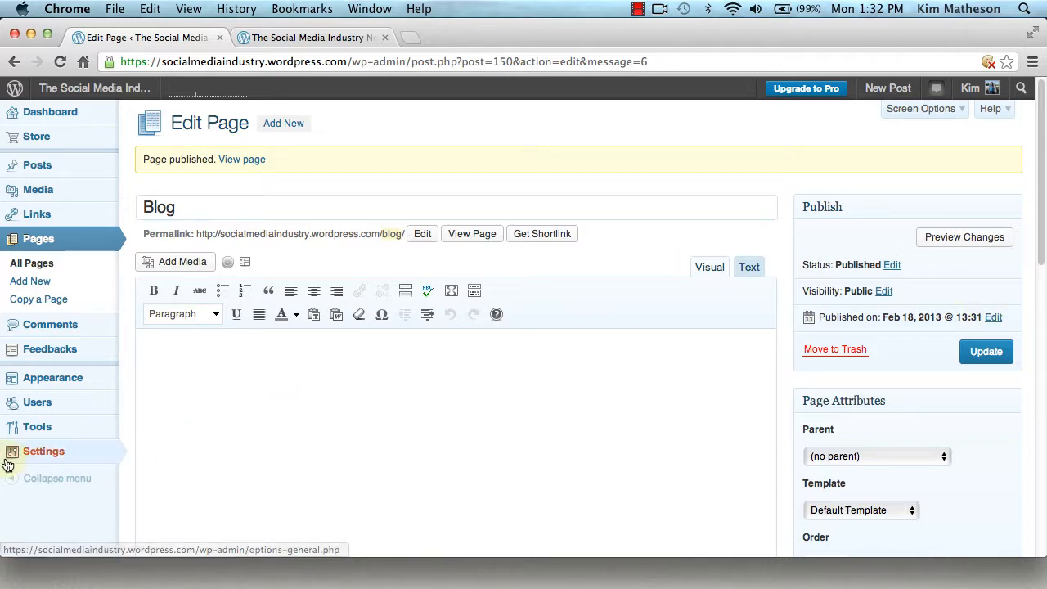
In the Reading settings, choose Home as the static front page.
{"action": "mouse_move", "coordinate": [31, 458]}
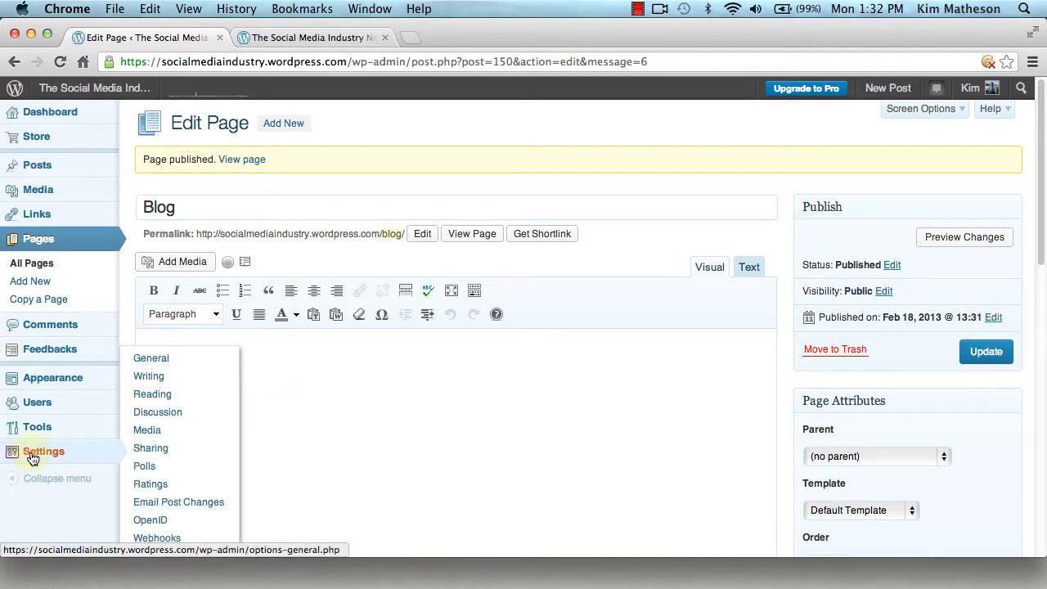
{"action": "left_click", "coordinate": [164, 397]}
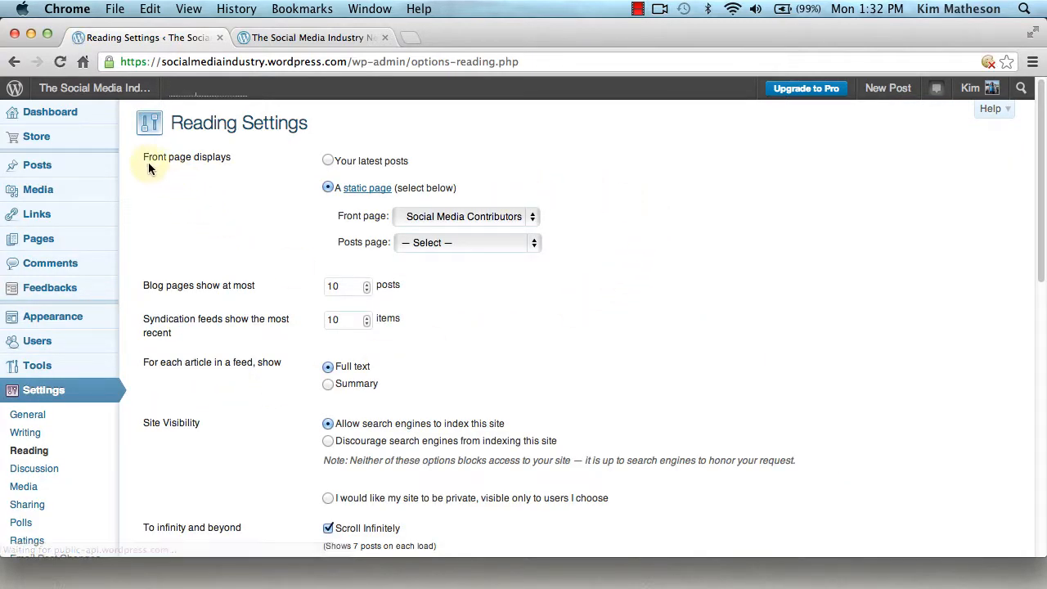
{"action": "left_click_drag", "start_coordinate": [144, 156], "coordinate": [241, 155]}
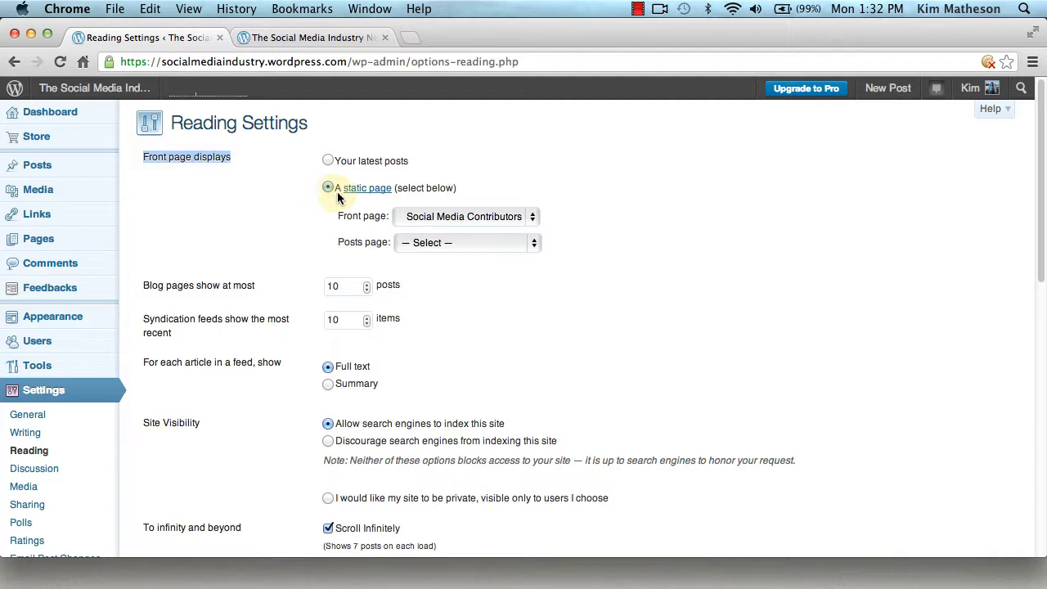
{"action": "left_click", "coordinate": [532, 218]}
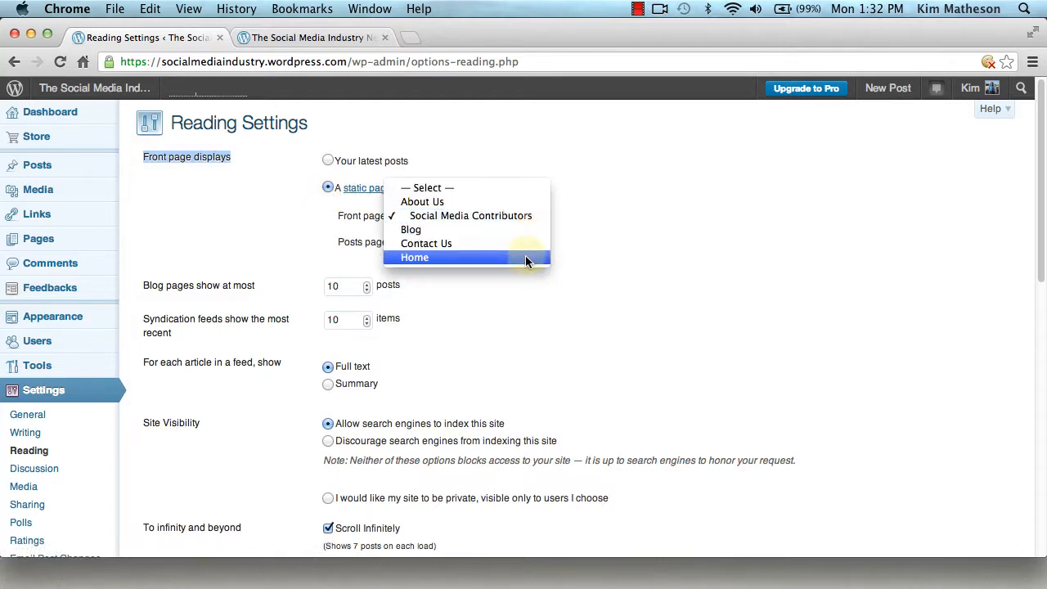
{"action": "left_click", "coordinate": [525, 257]}
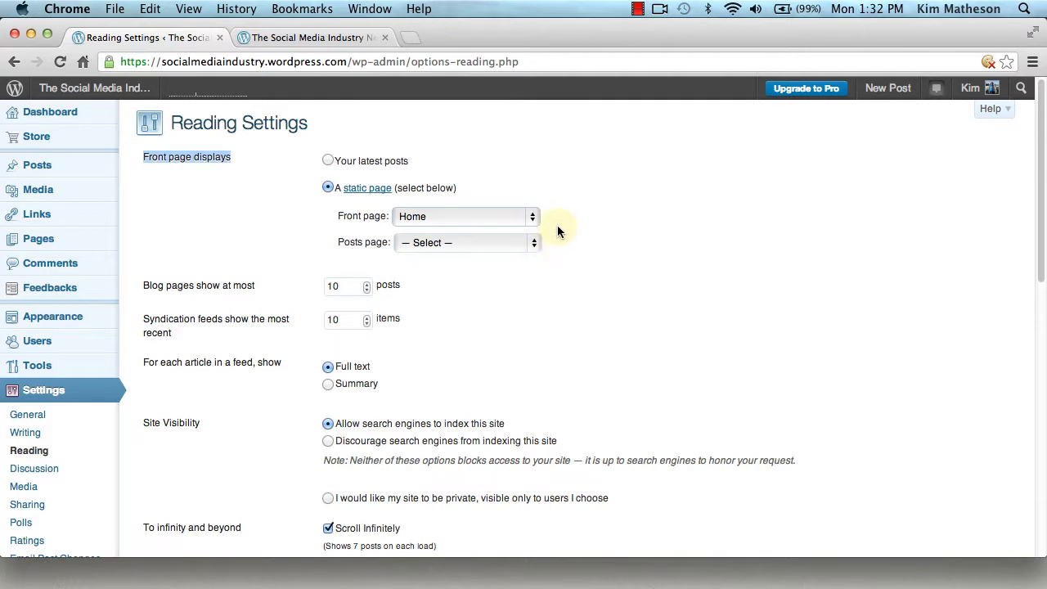
Choose Blog as the posts page in the Reading settings and save the changes.
{"action": "left_click", "coordinate": [331, 162]}
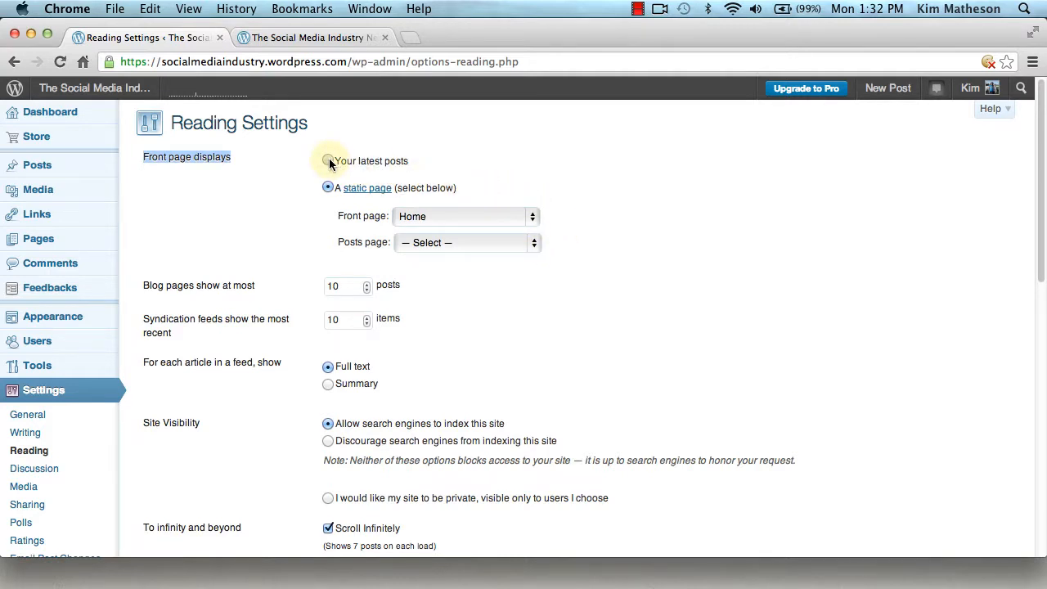
{"action": "left_click", "coordinate": [535, 244]}
{"action": "left_click", "coordinate": [535, 244]}
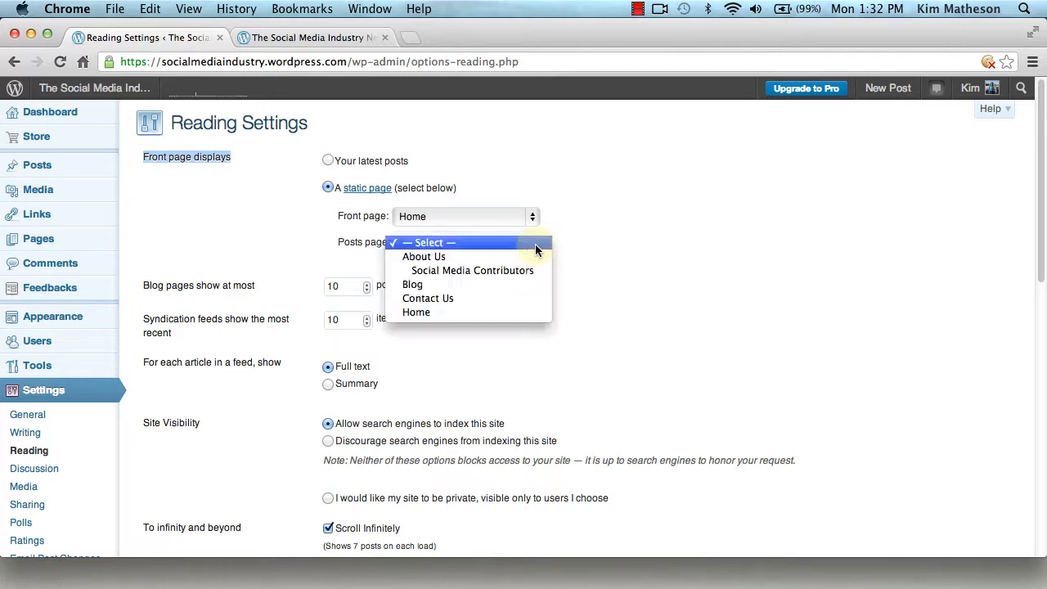
{"action": "left_click", "coordinate": [524, 284]}
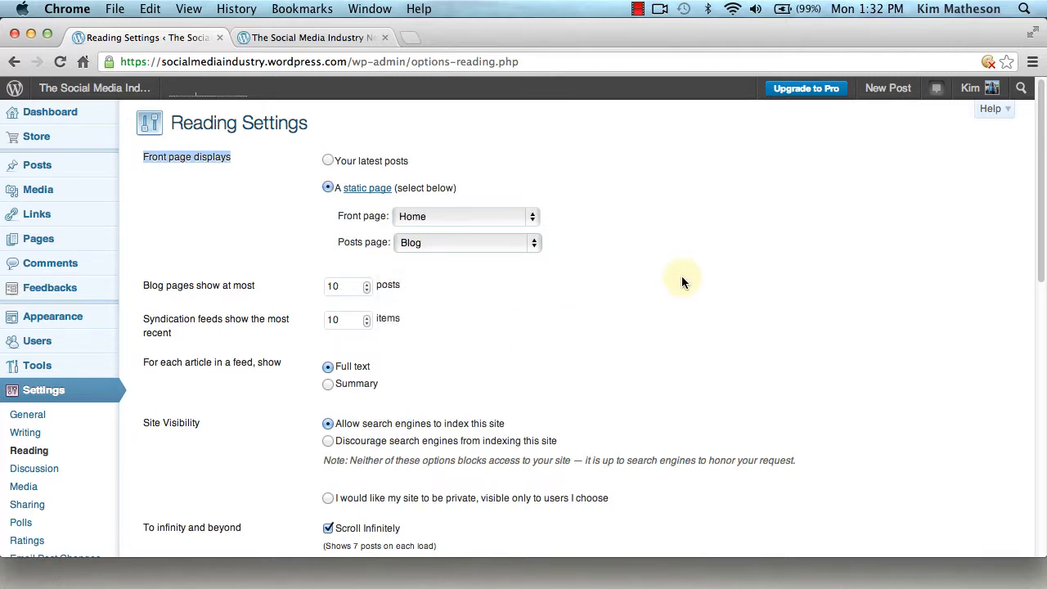
{"action": "left_click_drag", "start_coordinate": [1040, 201], "coordinate": [1045, 494]}
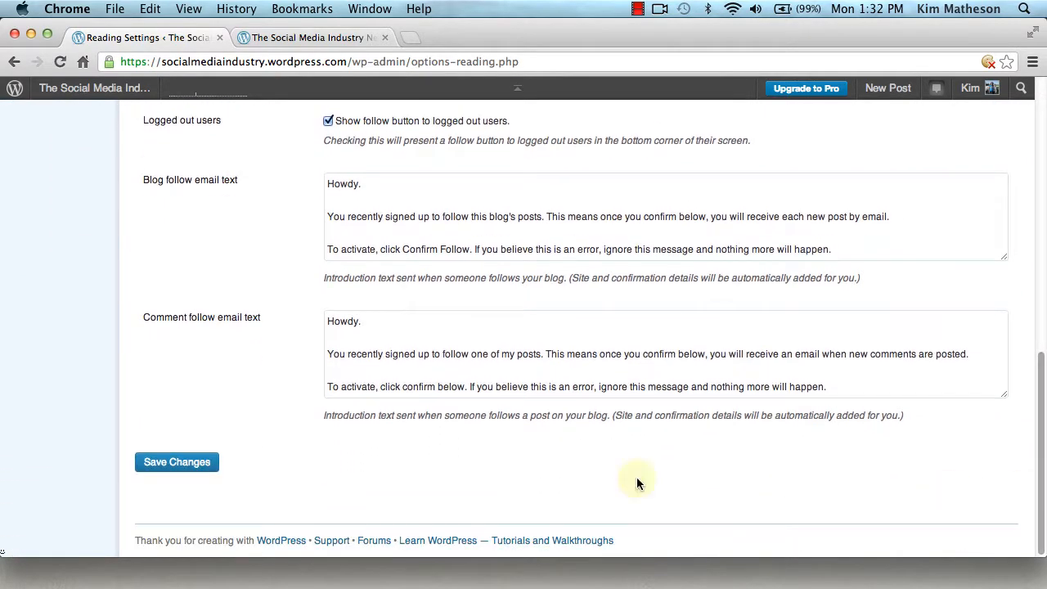
{"action": "left_click", "coordinate": [202, 461]}
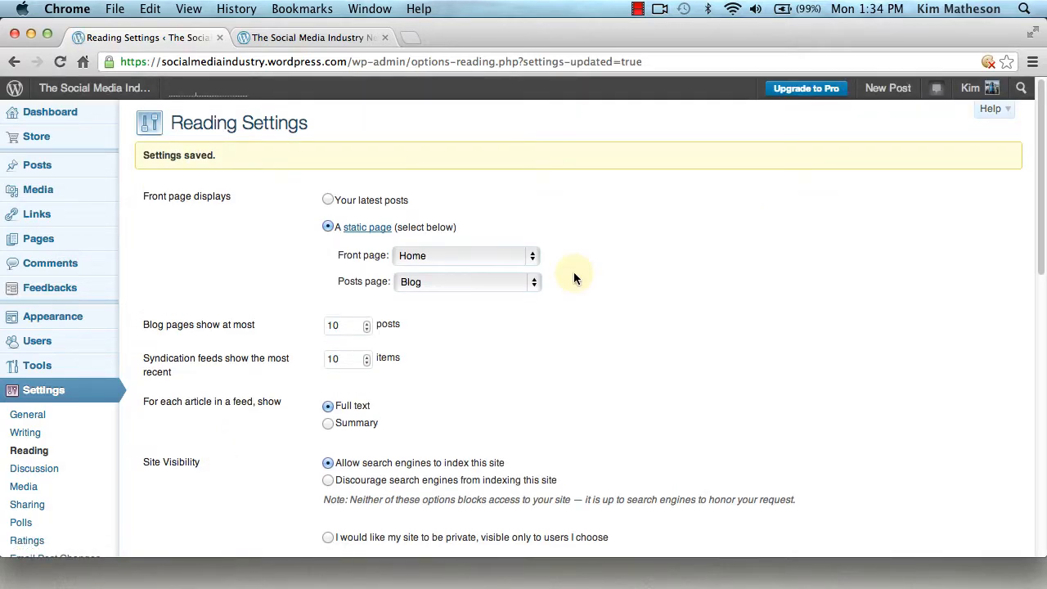
Reload the live site and examine the new front page from the header image down to the list of recent posts.
{"action": "left_click", "coordinate": [342, 42]}
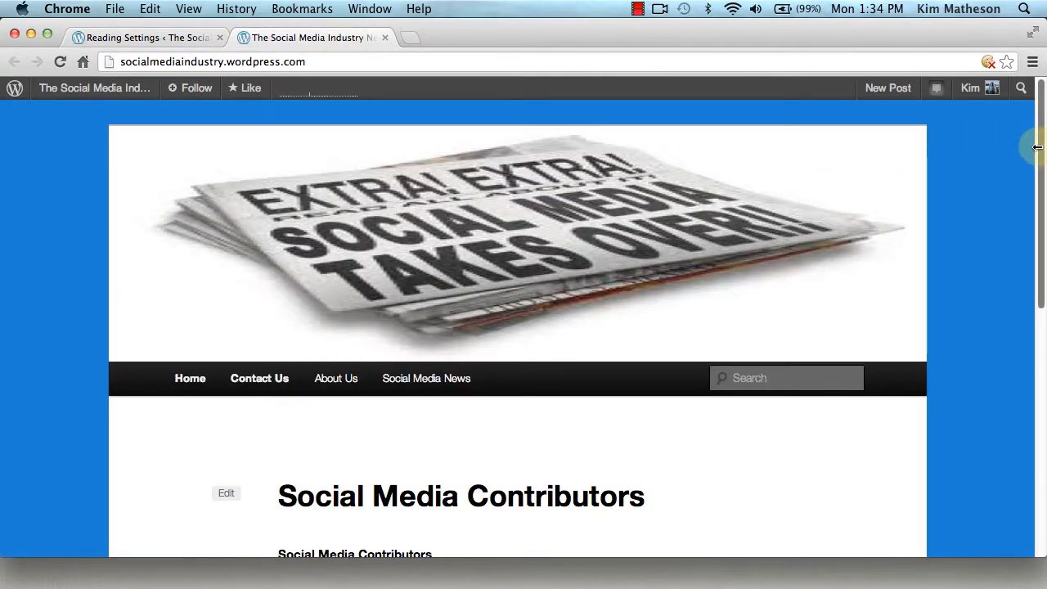
{"action": "left_click_drag", "start_coordinate": [1036, 147], "coordinate": [1041, 359]}
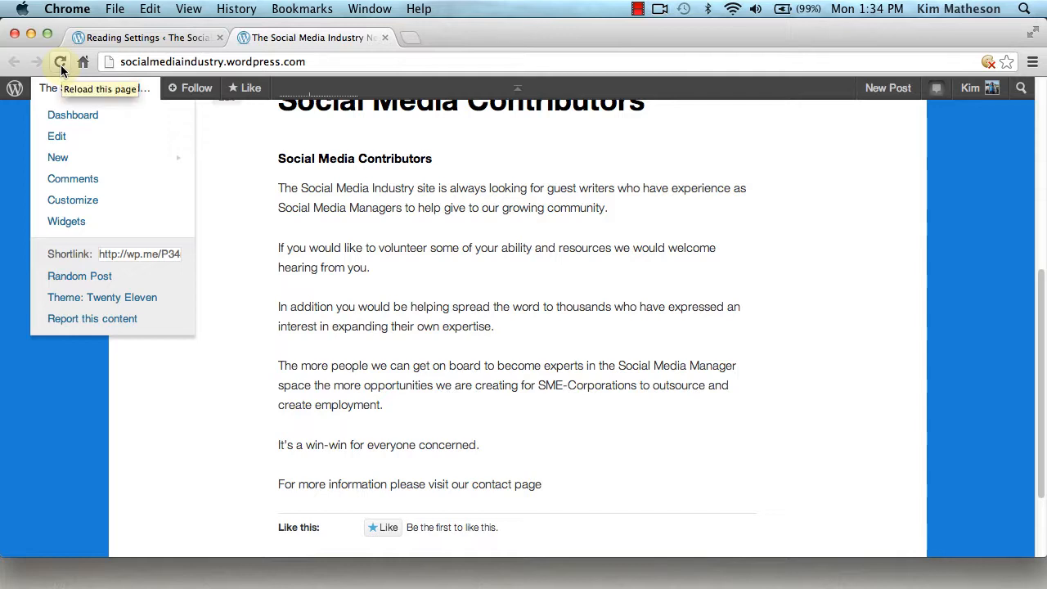
{"action": "left_click", "coordinate": [60, 65]}
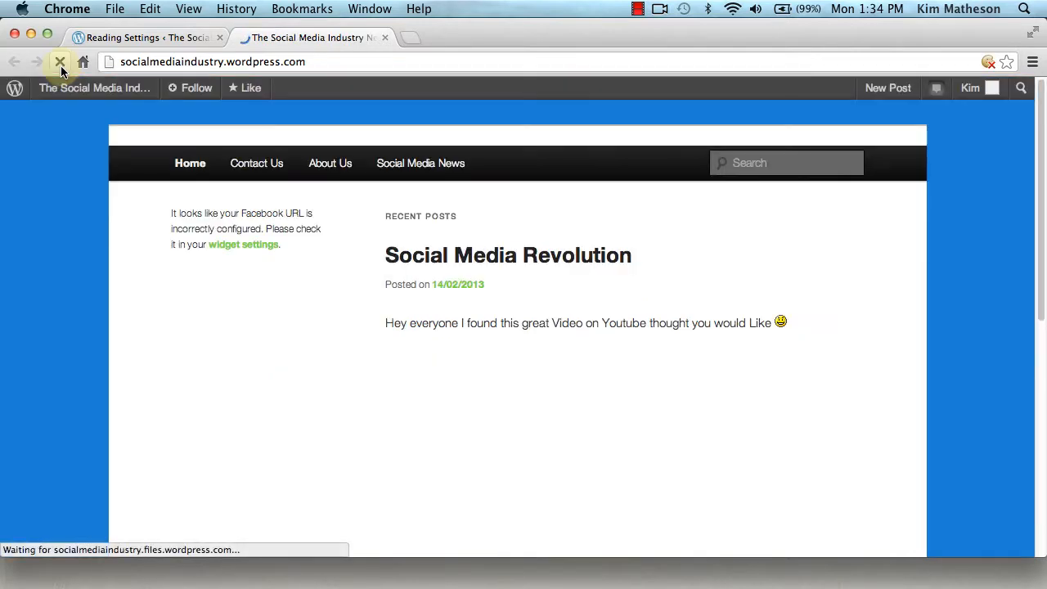
{"action": "scroll", "coordinate": [432, 253], "scroll_direction": "down", "scroll_amount": 5}
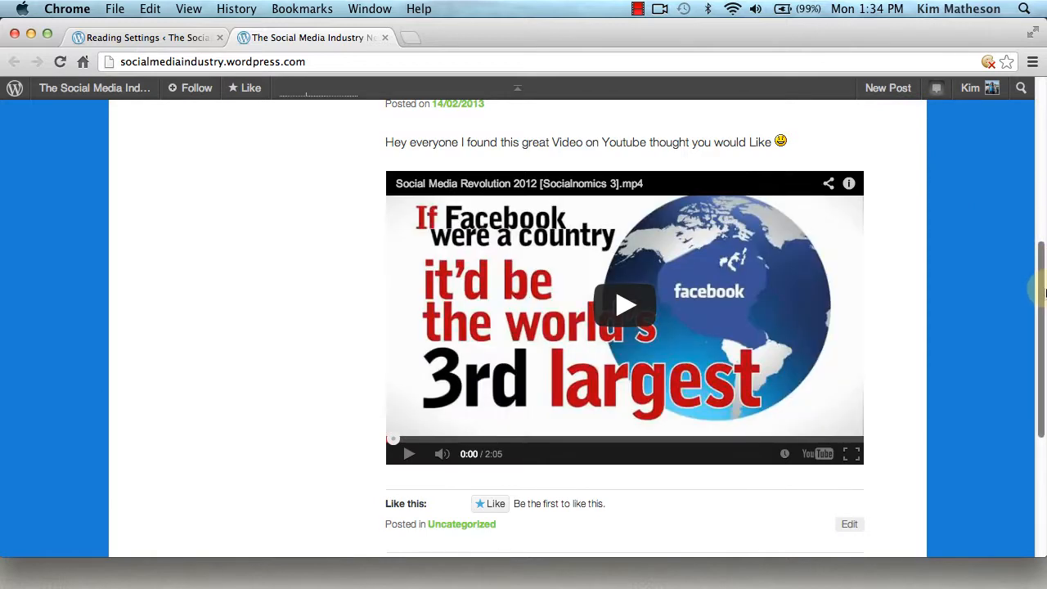
{"action": "left_click_drag", "start_coordinate": [1040, 286], "coordinate": [1044, 226]}
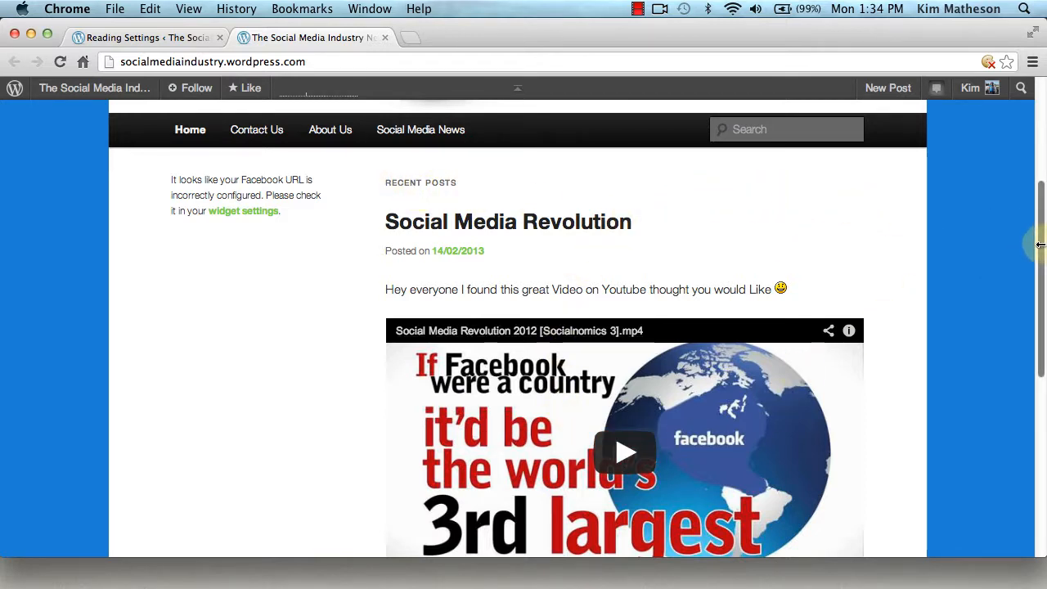
{"action": "left_click_drag", "start_coordinate": [1039, 249], "coordinate": [1045, 421]}
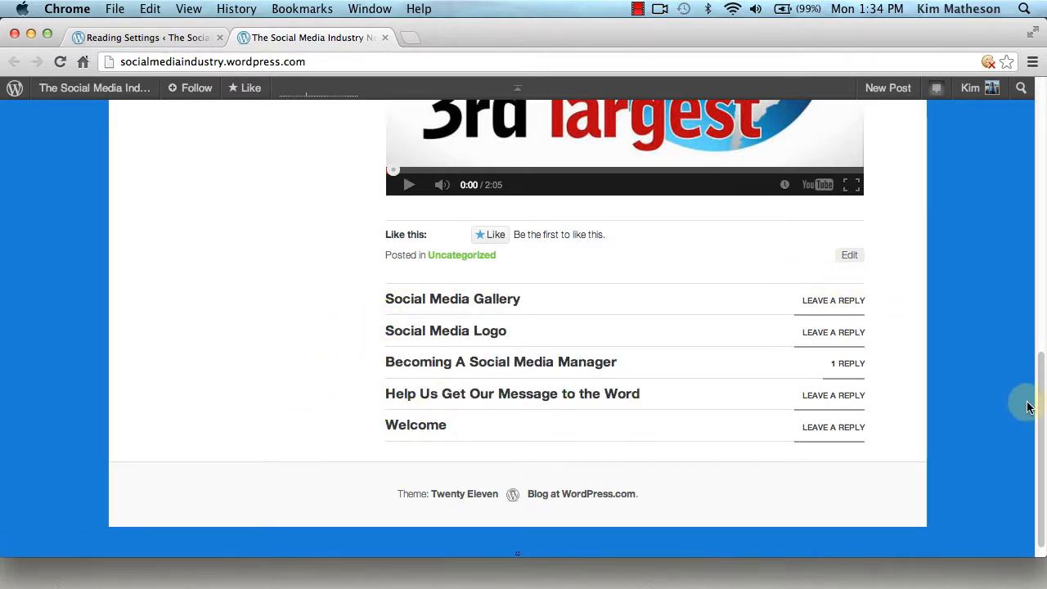
{"action": "left_click_drag", "start_coordinate": [1040, 416], "coordinate": [1043, 137]}
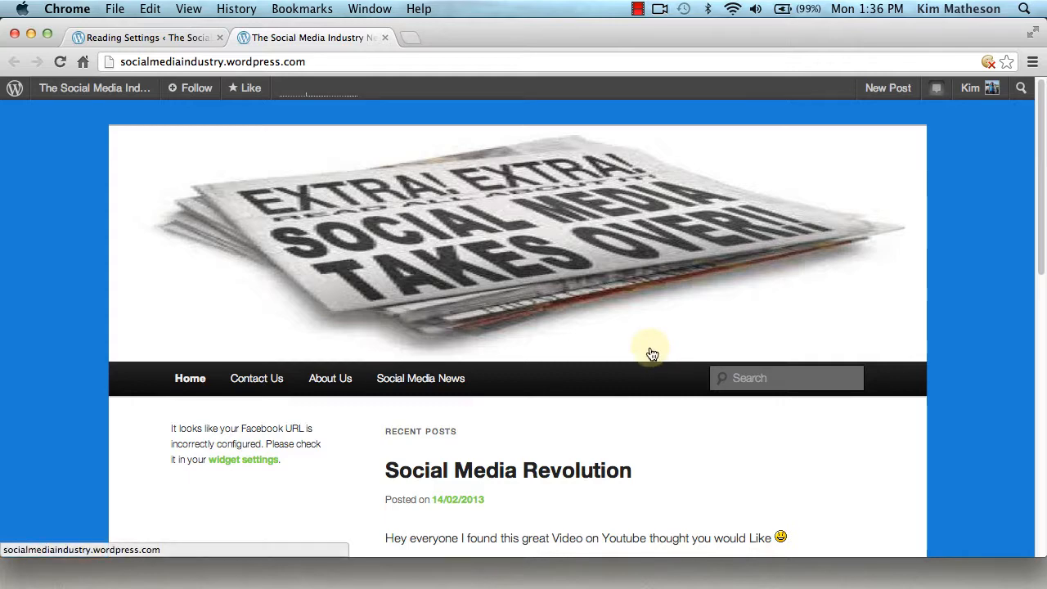
Return to the site administration and open the Social Media Gallery post for editing from the list of all posts.
{"action": "left_click", "coordinate": [161, 43]}
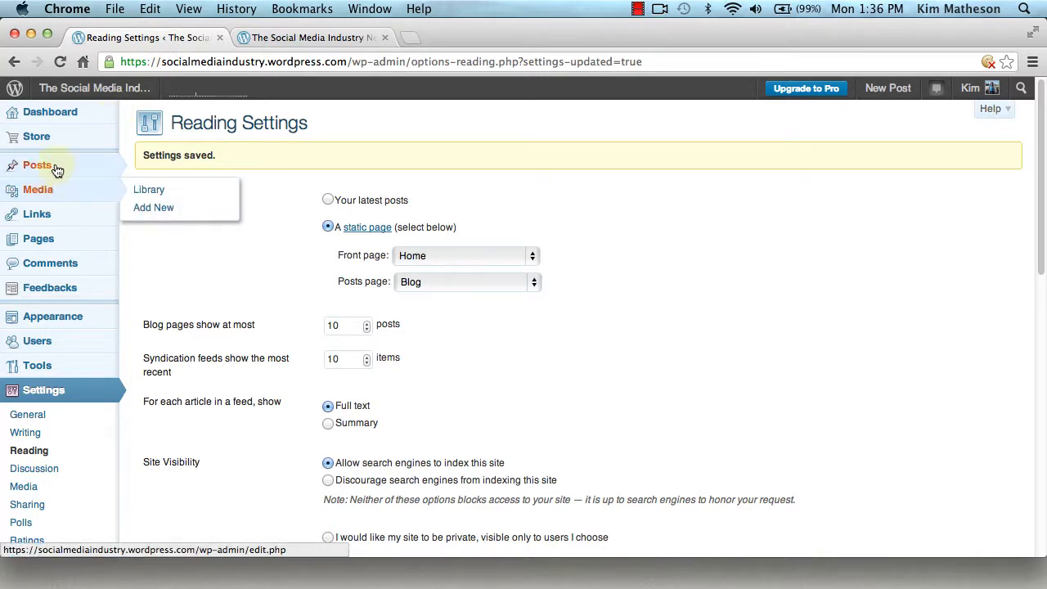
{"action": "mouse_move", "coordinate": [57, 167]}
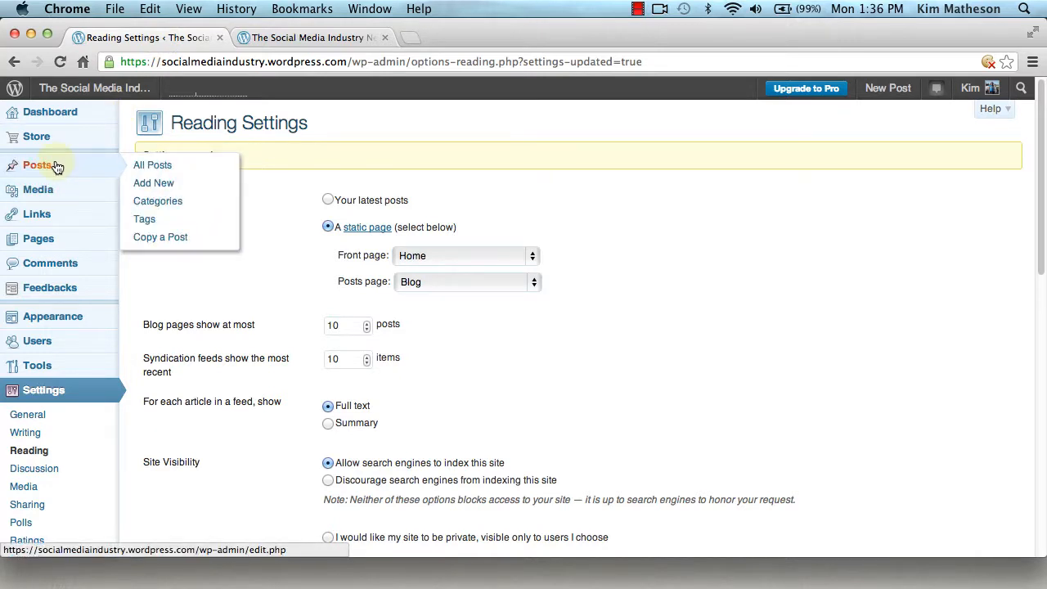
{"action": "left_click", "coordinate": [150, 169]}
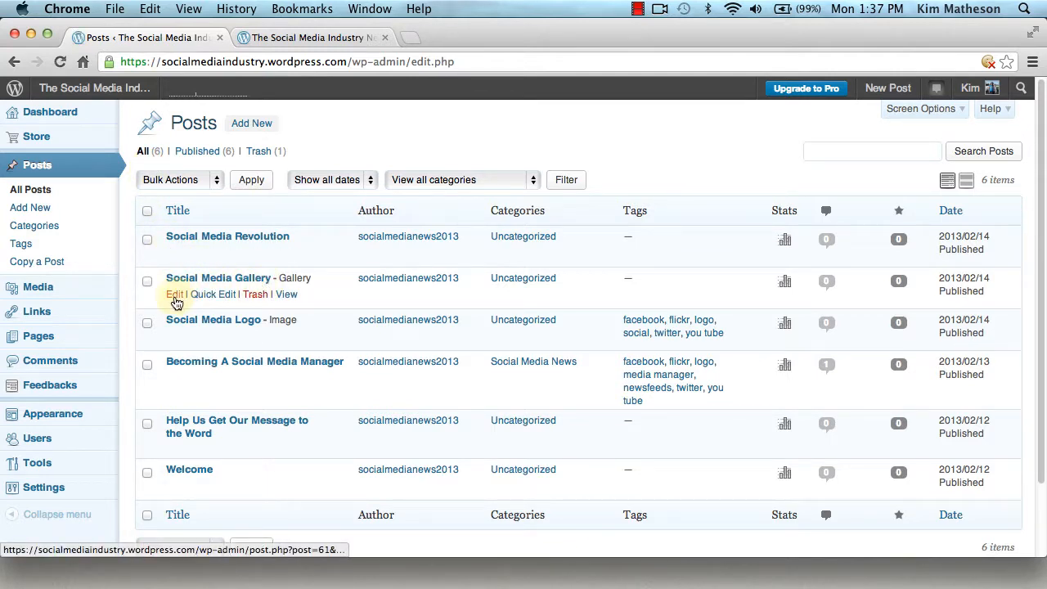
{"action": "left_click", "coordinate": [174, 296]}
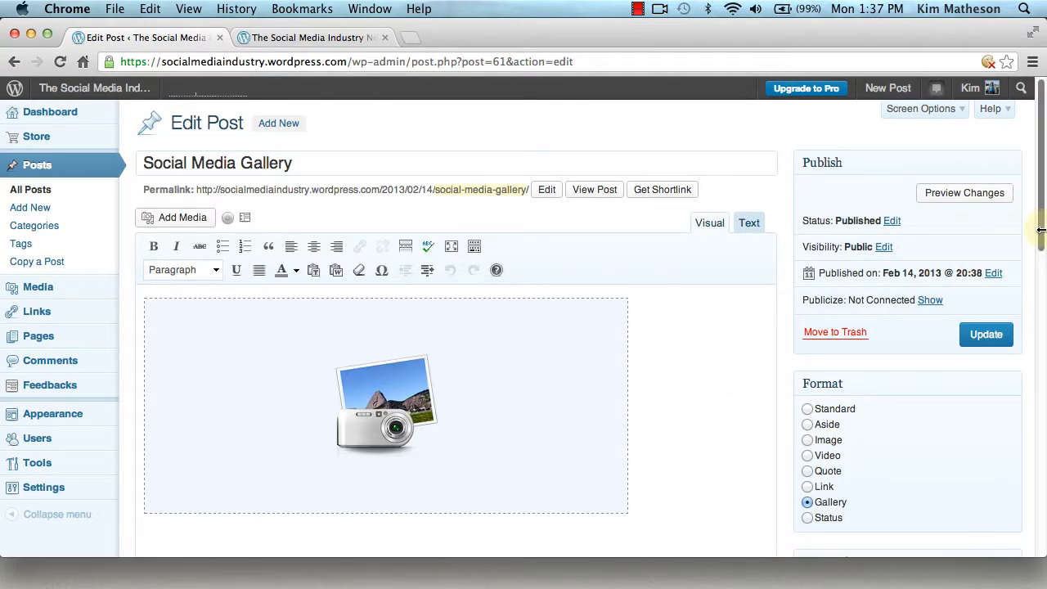
Set the thumbs-up LIKE picture cropped-image14.jpeg from the Media Library as the Social Media Gallery post's featured image.
{"action": "left_click_drag", "start_coordinate": [1039, 227], "coordinate": [1041, 414]}
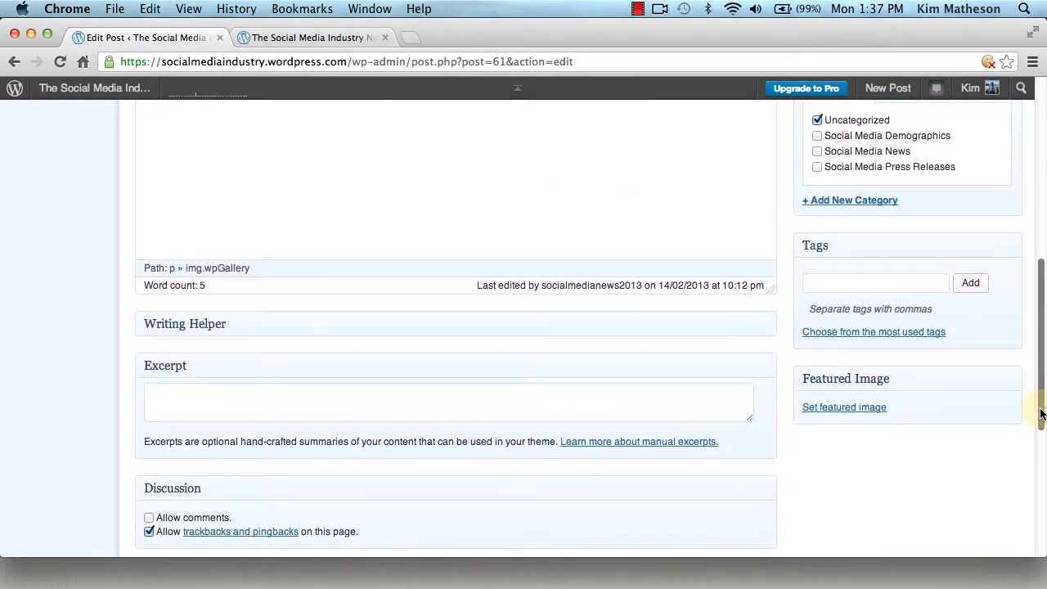
{"action": "left_click", "coordinate": [832, 416]}
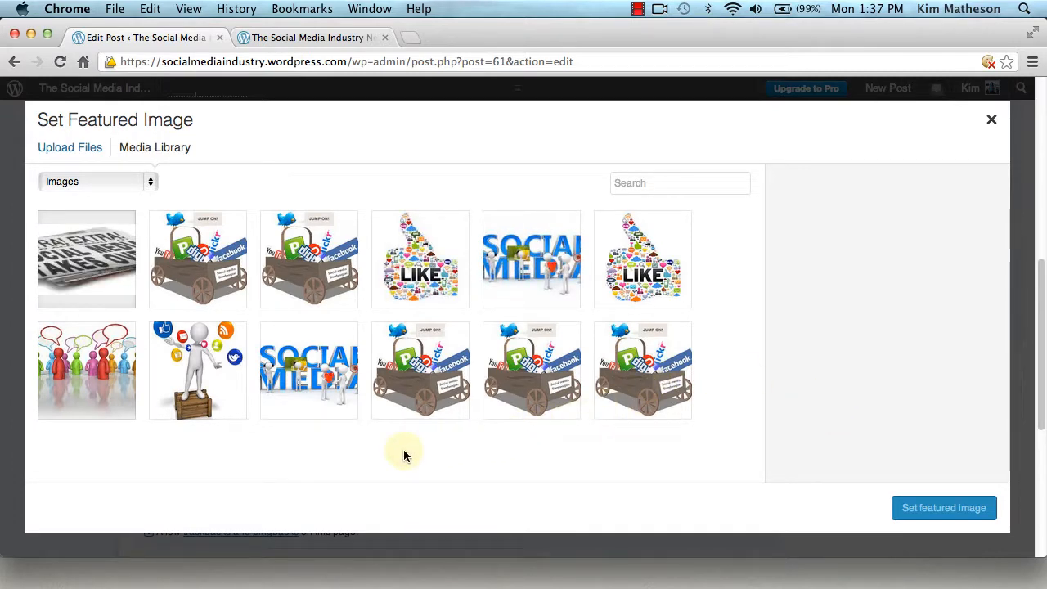
{"action": "scroll", "coordinate": [518, 440], "scroll_direction": "down", "scroll_amount": 1}
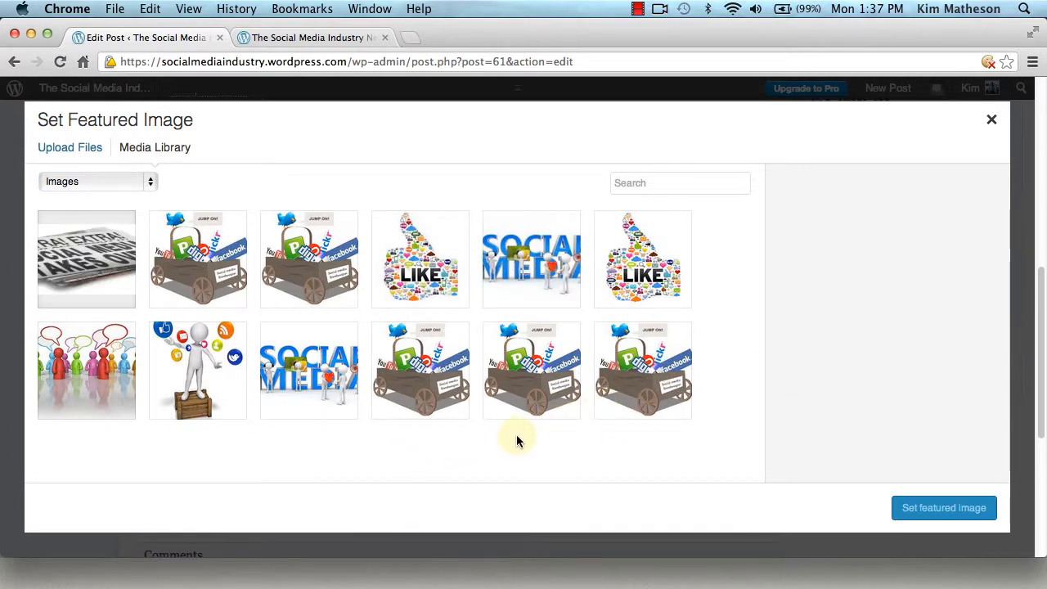
{"action": "left_click", "coordinate": [421, 277]}
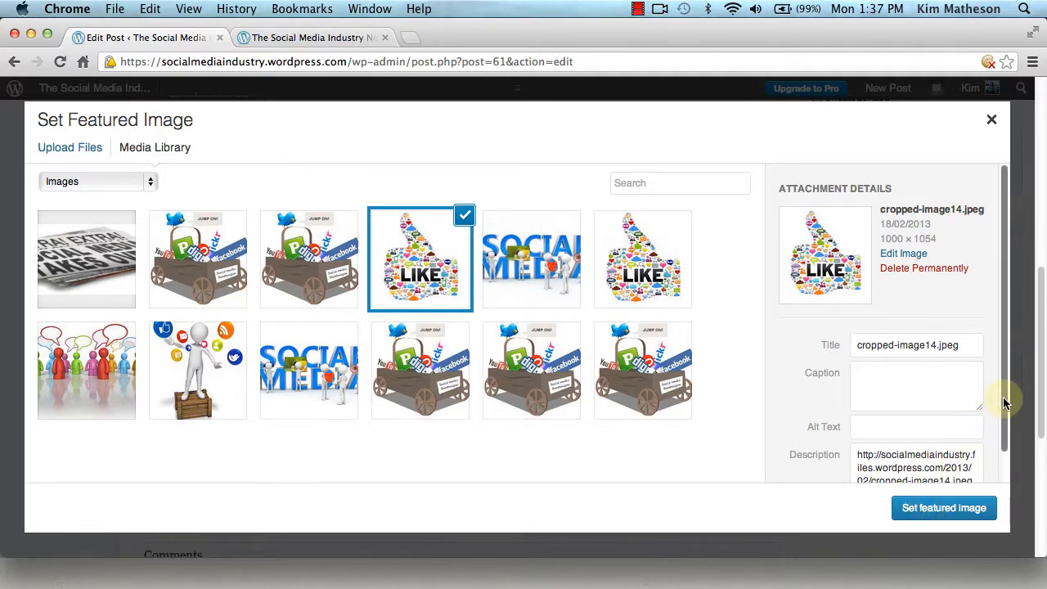
{"action": "left_click_drag", "start_coordinate": [1004, 399], "coordinate": [1005, 432]}
{"action": "left_click", "coordinate": [943, 509]}
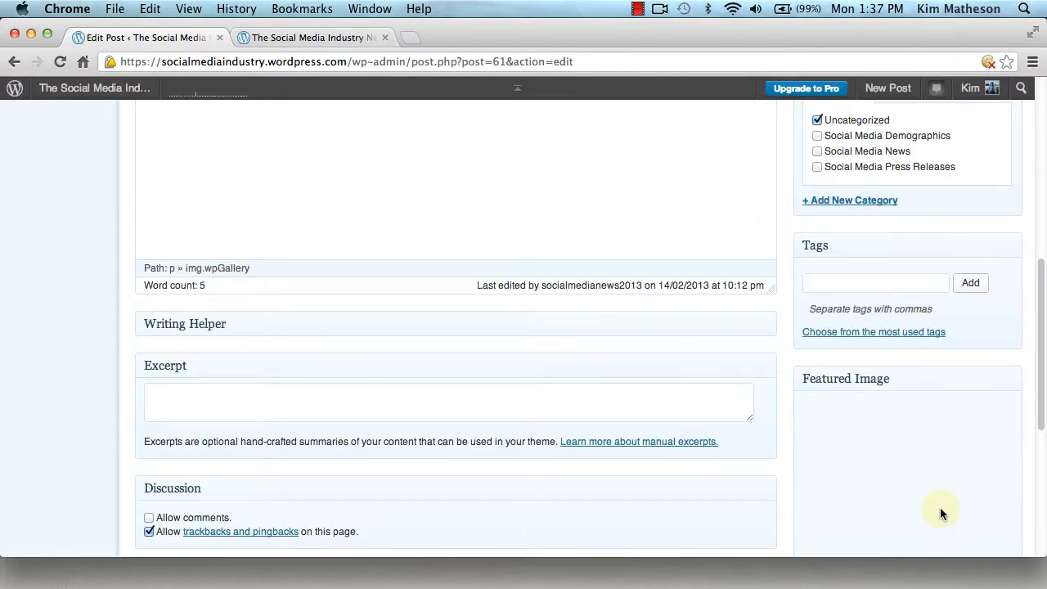
Stick the Social Media Gallery post to the front page in its public visibility options and update the post.
{"action": "left_click_drag", "start_coordinate": [1039, 376], "coordinate": [1042, 186]}
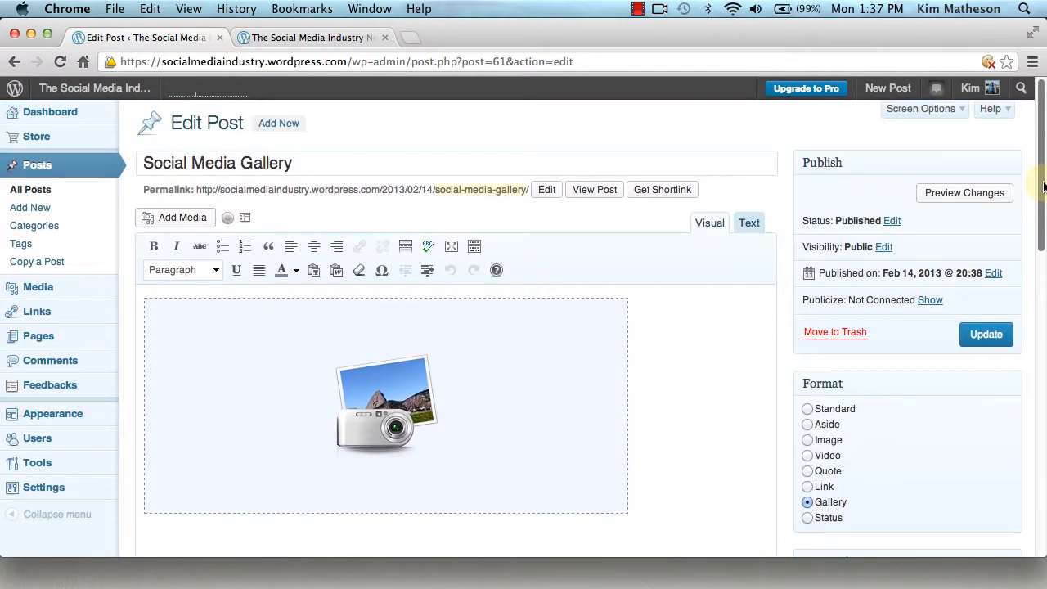
{"action": "left_click", "coordinate": [882, 248]}
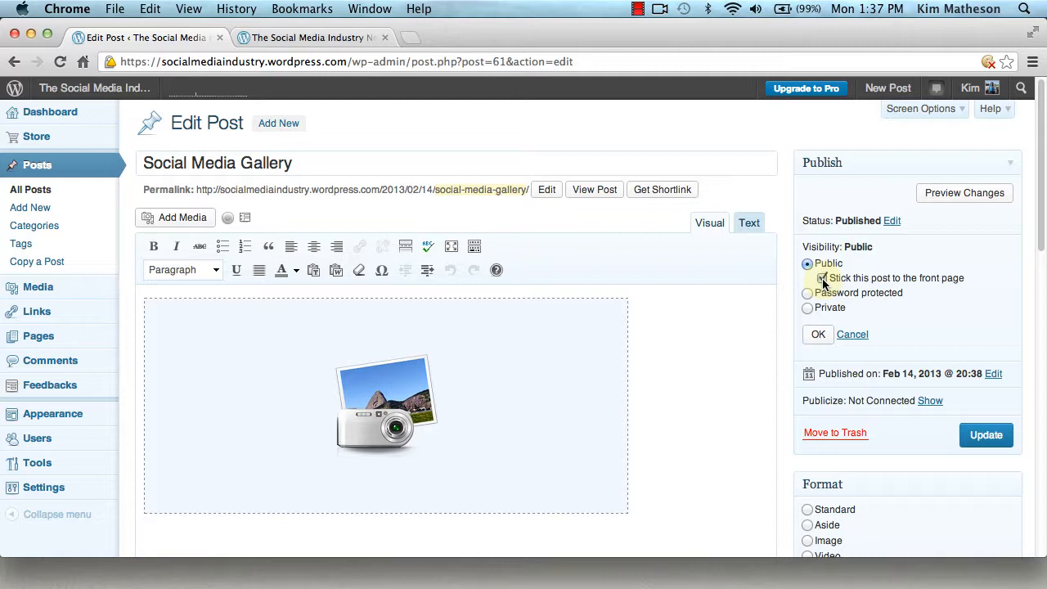
{"action": "left_click", "coordinate": [819, 337]}
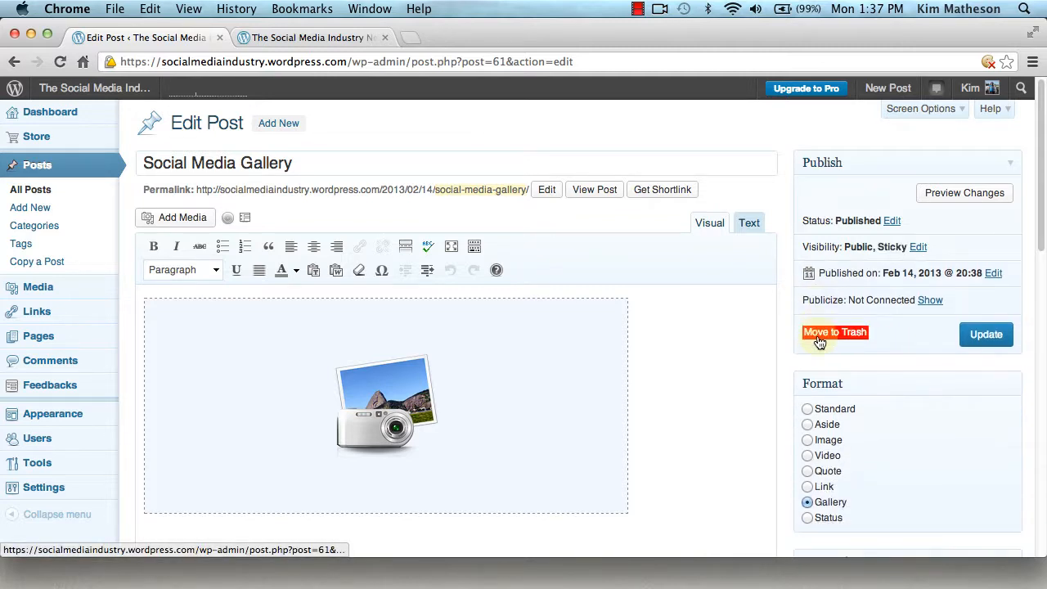
{"action": "left_click", "coordinate": [985, 339]}
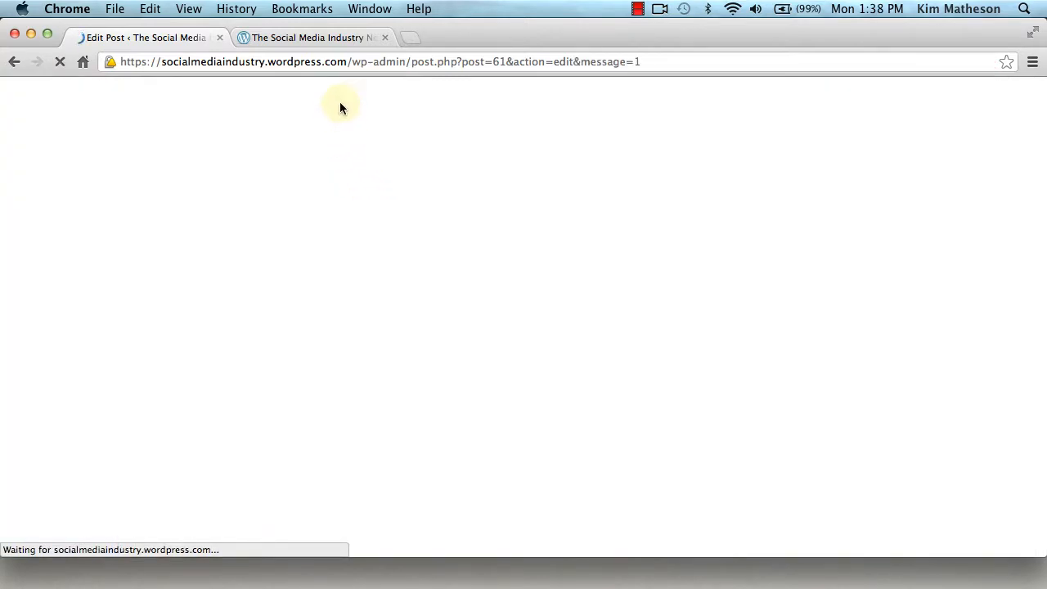
Reload the live site and examine the featured post area below the header menu.
{"action": "left_click", "coordinate": [278, 38]}
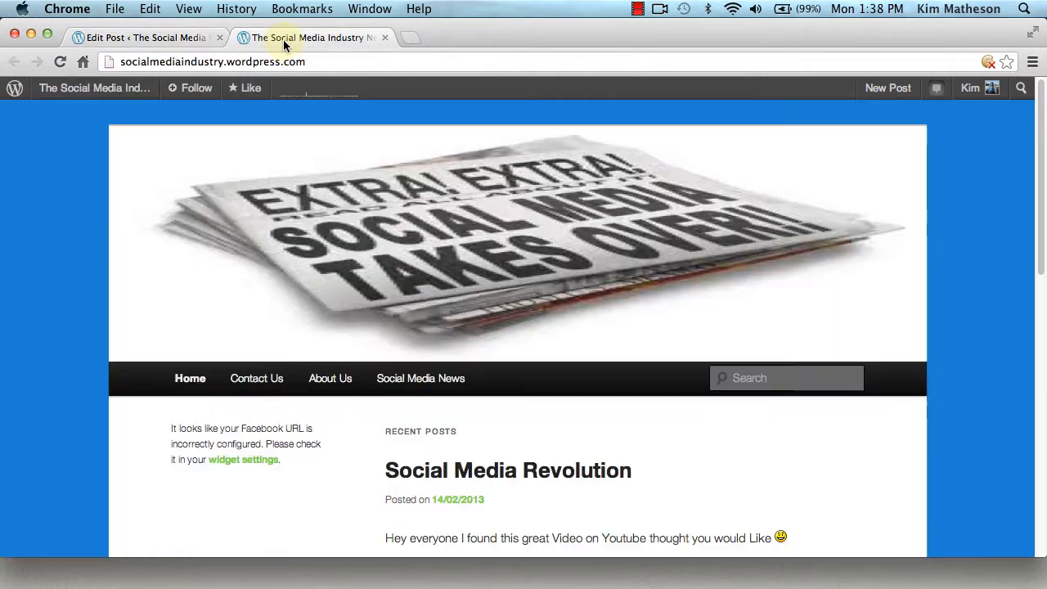
{"action": "left_click", "coordinate": [62, 62]}
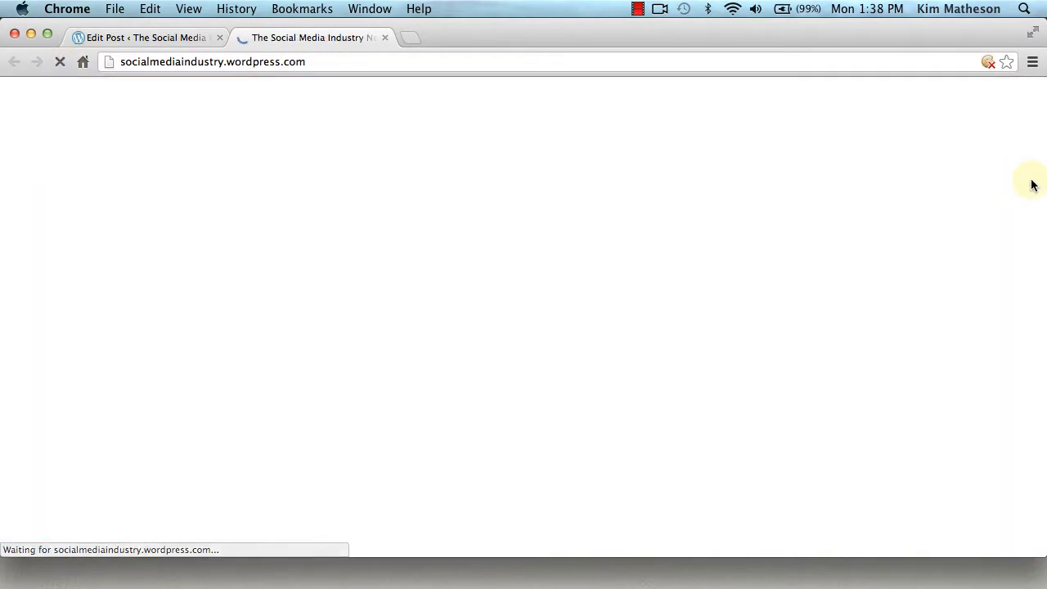
{"action": "scroll", "coordinate": [1030, 204], "scroll_direction": "down", "scroll_amount": 5}
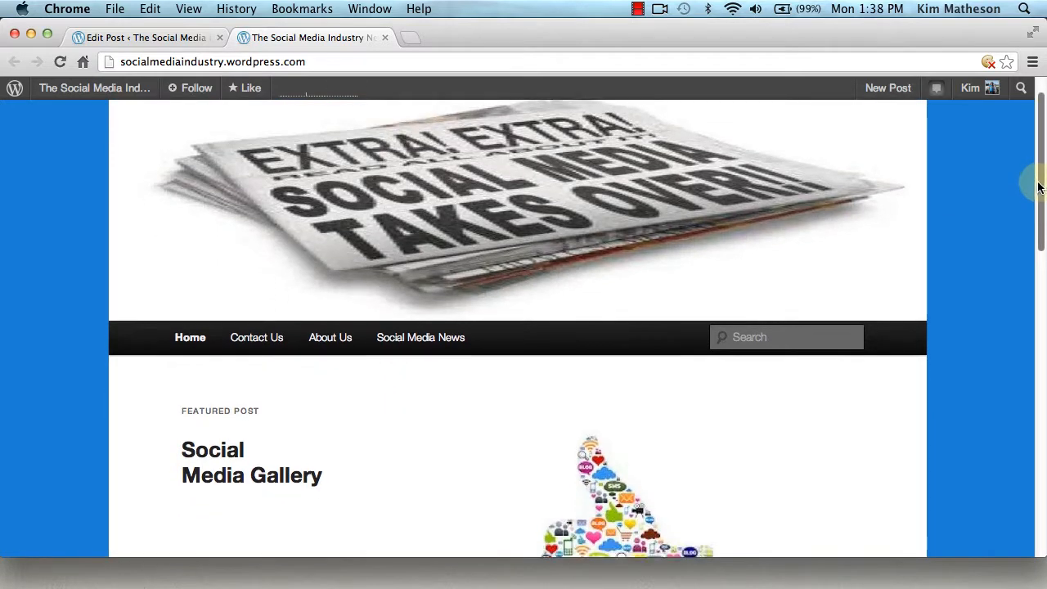
{"action": "scroll", "coordinate": [1030, 233], "scroll_direction": "down", "scroll_amount": 2}
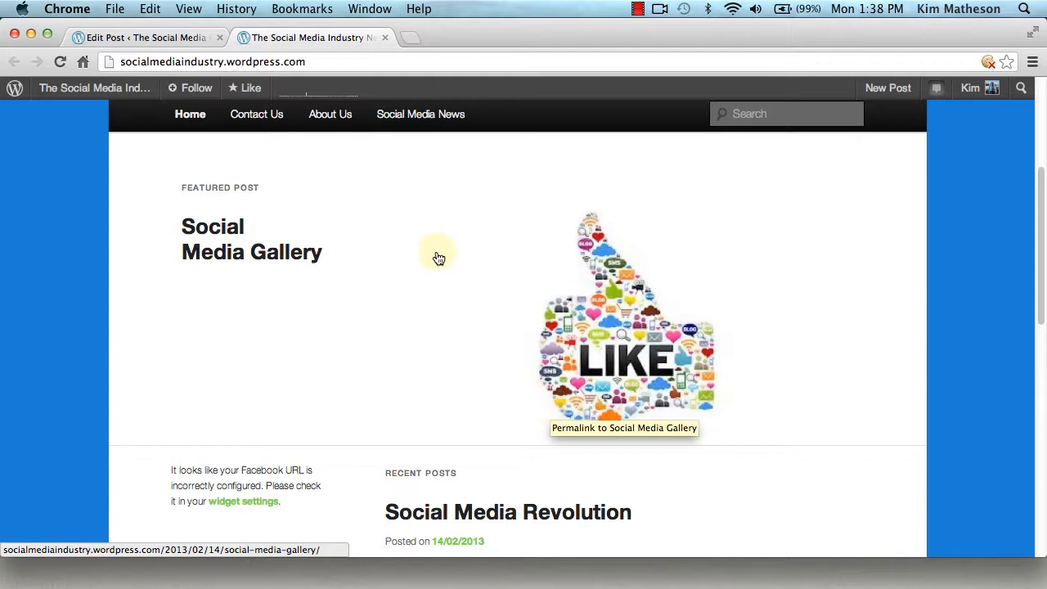
Go back to the list of all posts and open Becoming A Social Media Manager for editing.
{"action": "left_click", "coordinate": [165, 41]}
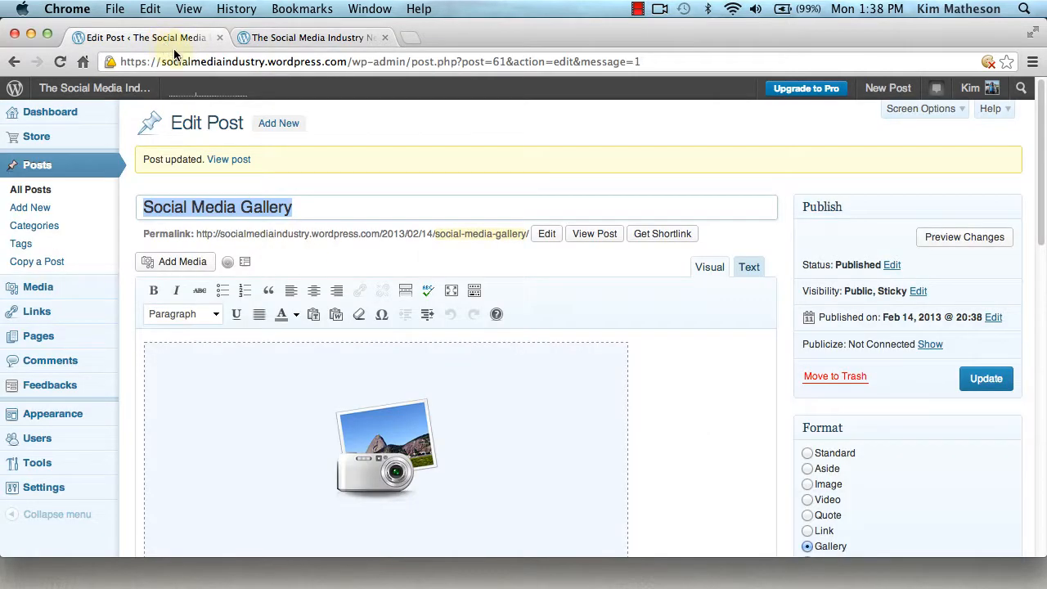
{"action": "left_click", "coordinate": [47, 196]}
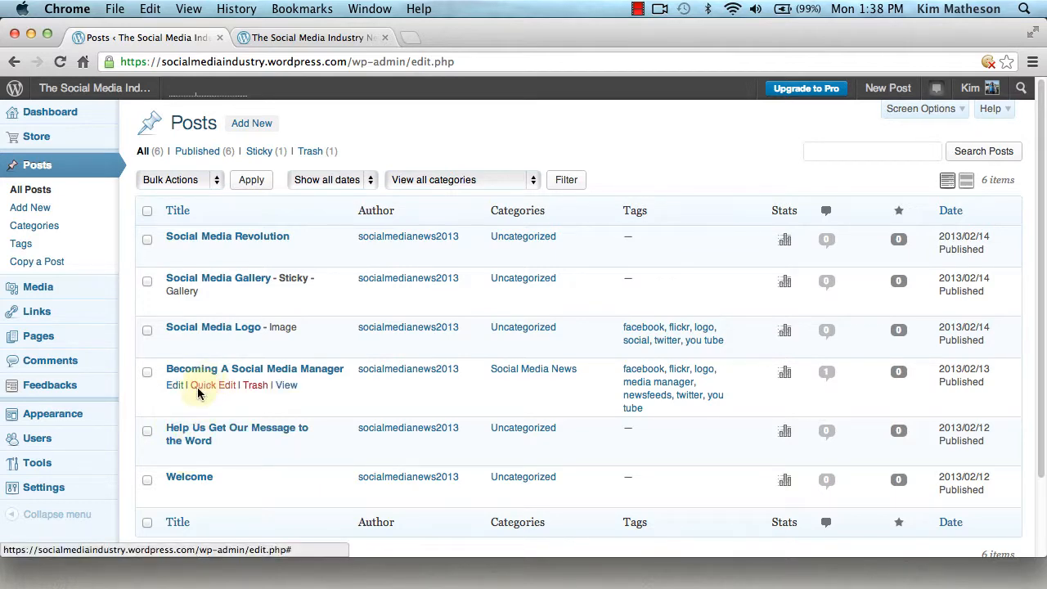
{"action": "left_click", "coordinate": [176, 390]}
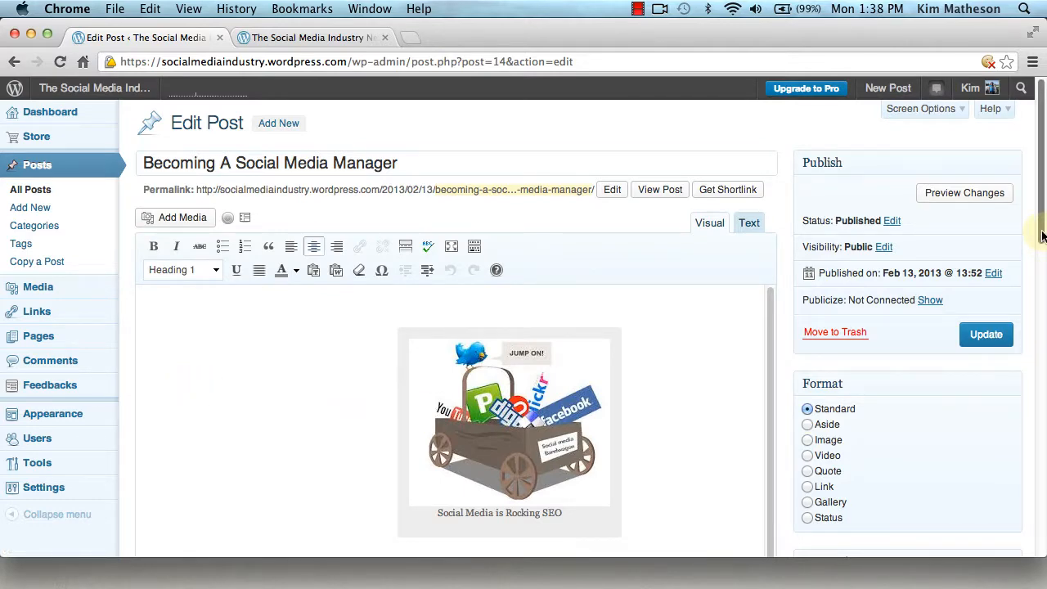
Set the Social Discussion Forum picture image-42.jpeg from the Media Library as the Becoming A Social Media Manager post's featured image.
{"action": "left_click_drag", "start_coordinate": [1041, 235], "coordinate": [1041, 442]}
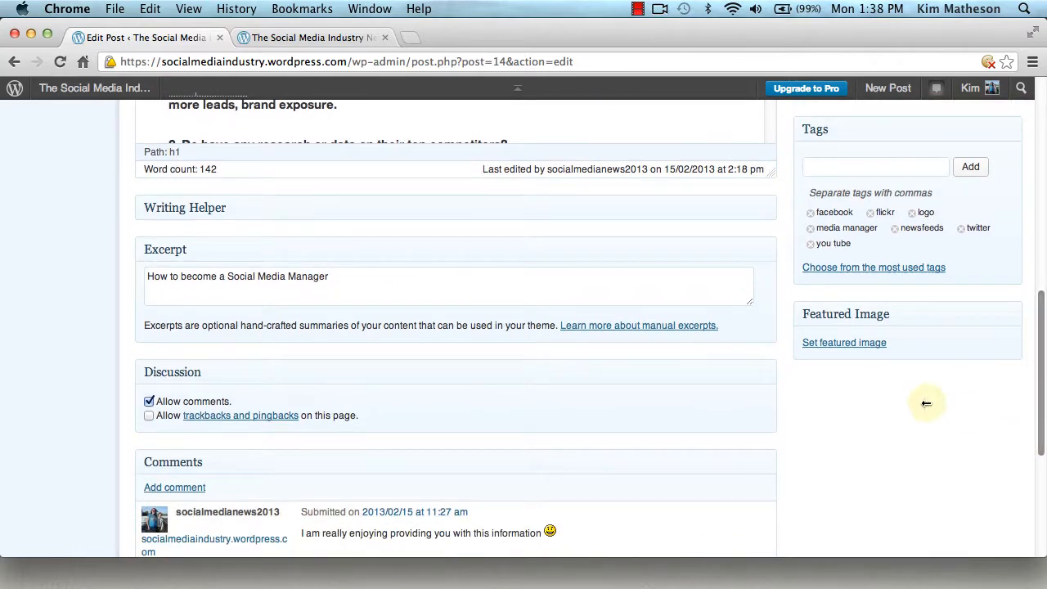
{"action": "left_click", "coordinate": [838, 345]}
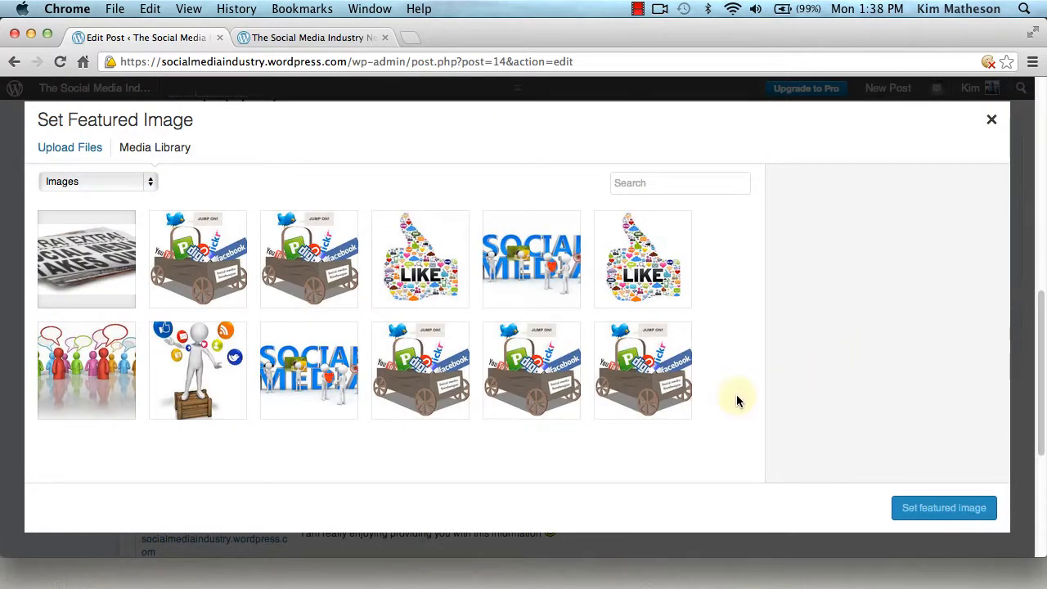
{"action": "left_click", "coordinate": [82, 373]}
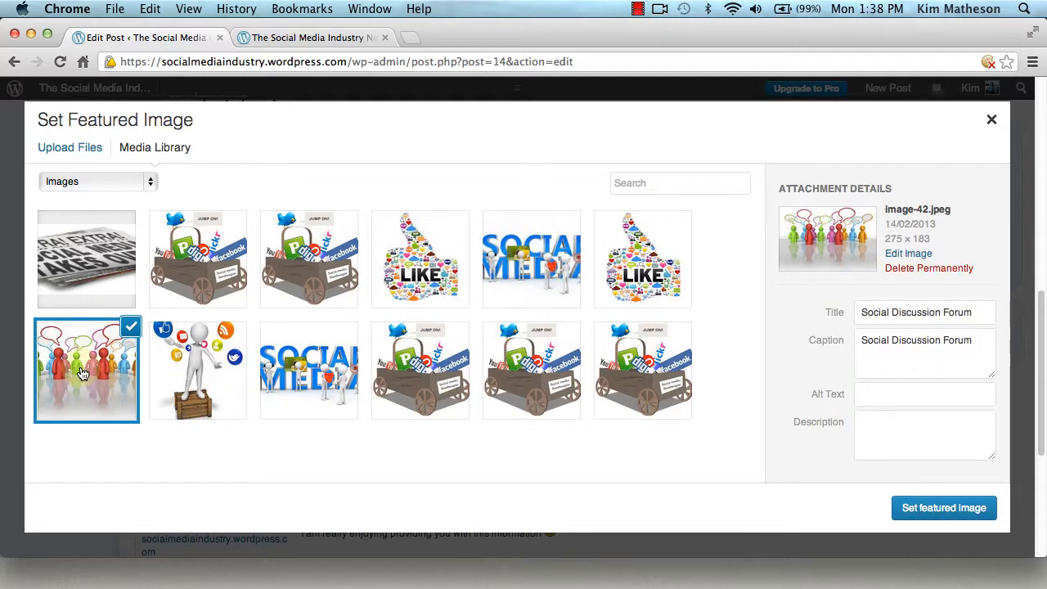
{"action": "left_click", "coordinate": [926, 508]}
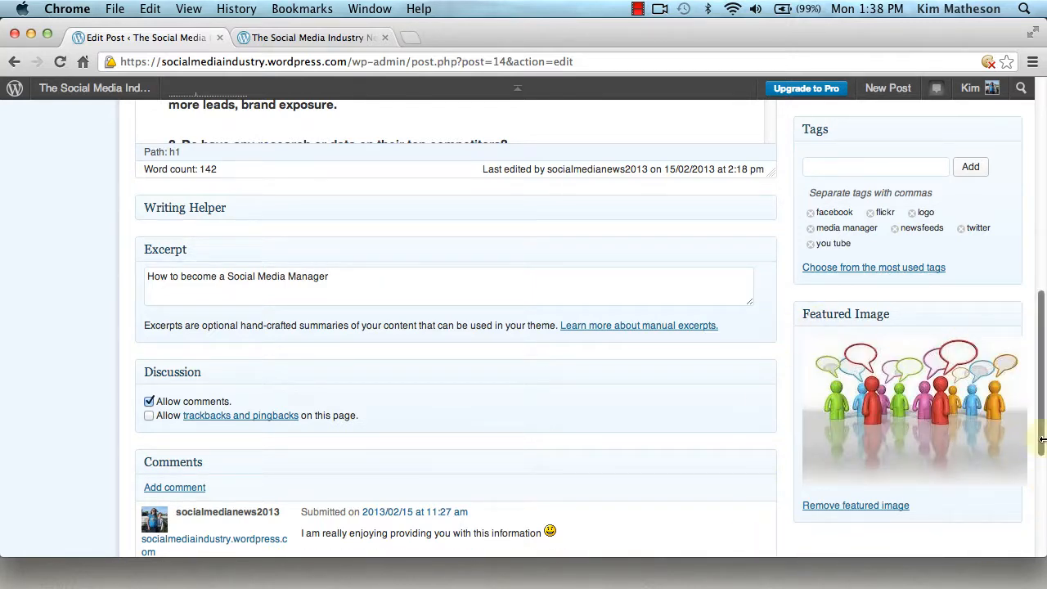
Make the Becoming A Social Media Manager post sticky on the front page through its visibility options and update it.
{"action": "left_click_drag", "start_coordinate": [1041, 442], "coordinate": [1042, 242]}
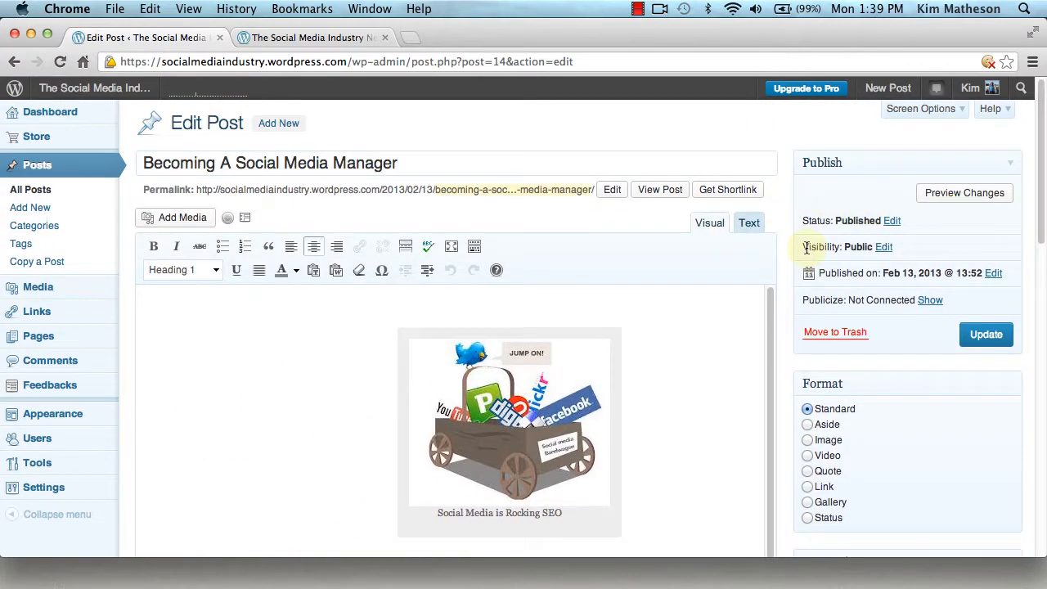
{"action": "left_click_drag", "start_coordinate": [805, 248], "coordinate": [839, 248]}
{"action": "left_click", "coordinate": [884, 247]}
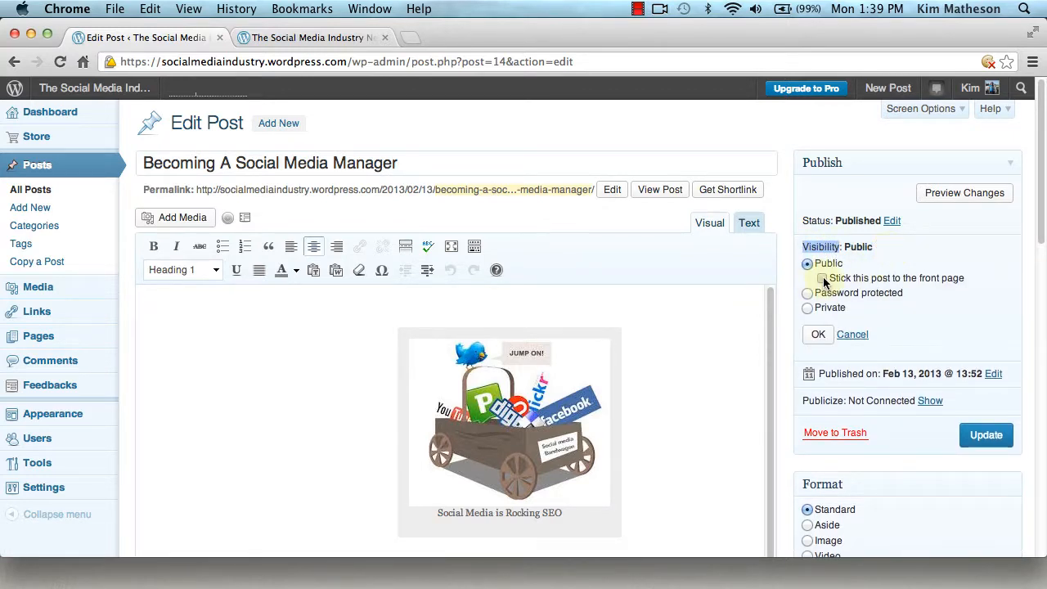
{"action": "left_click", "coordinate": [819, 335]}
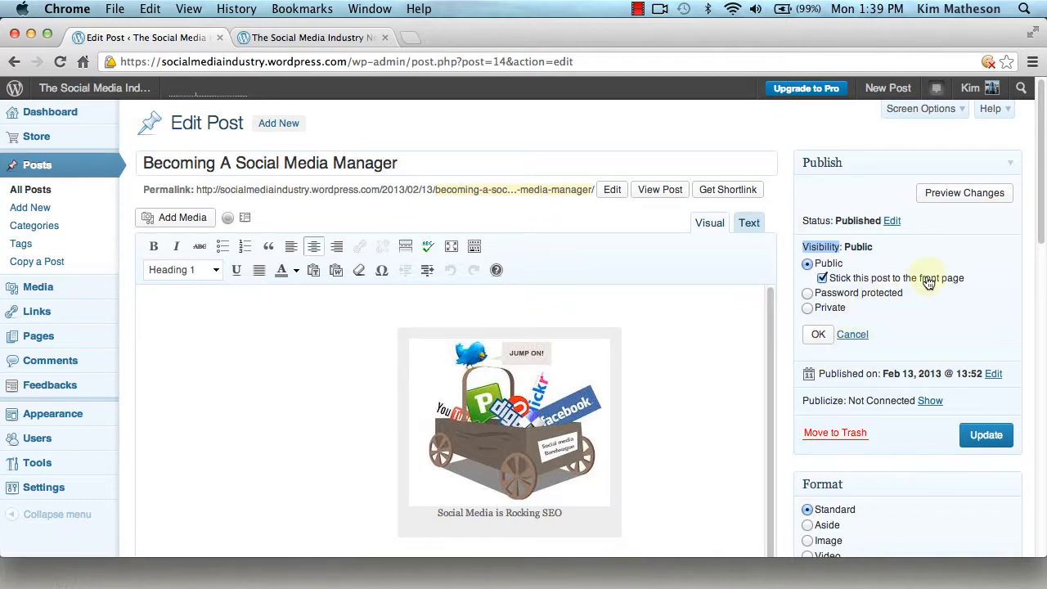
{"action": "left_click", "coordinate": [819, 335]}
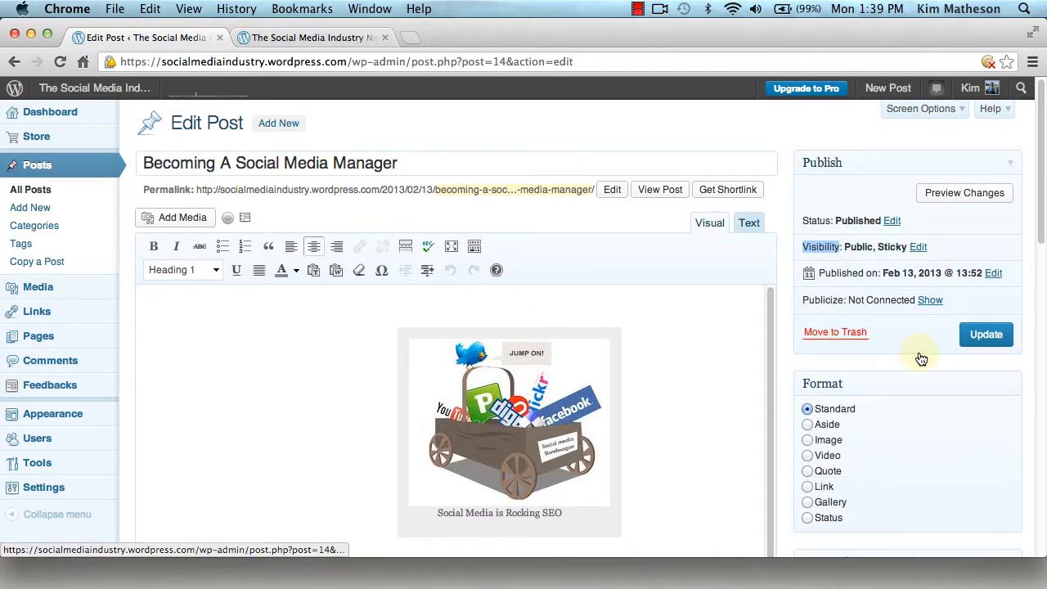
{"action": "left_click", "coordinate": [986, 334]}
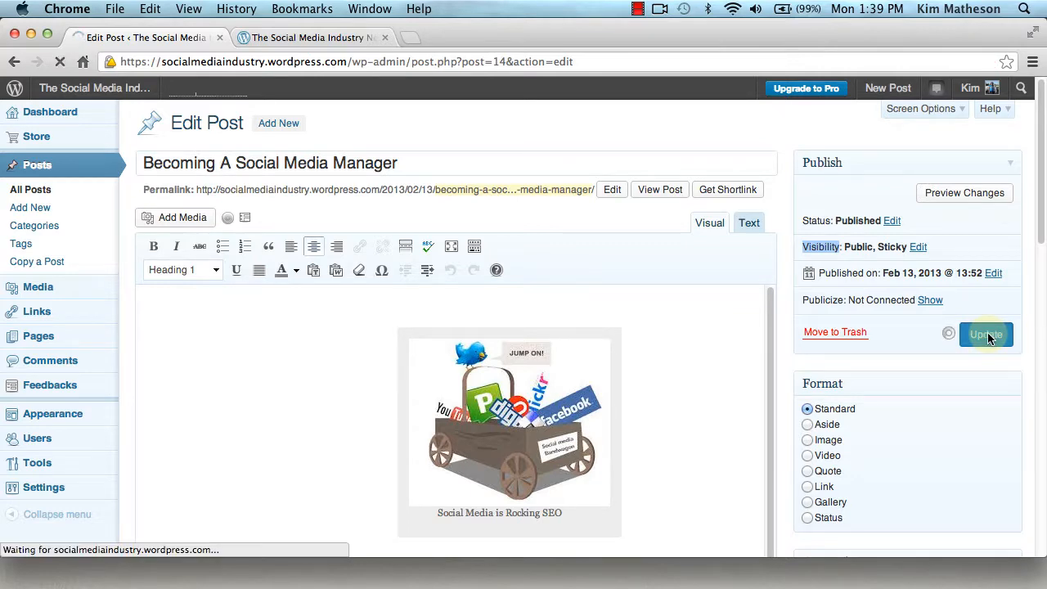
Reload the live site and switch back and forth between the two featured posts in the front page slider.
{"action": "left_click", "coordinate": [303, 41]}
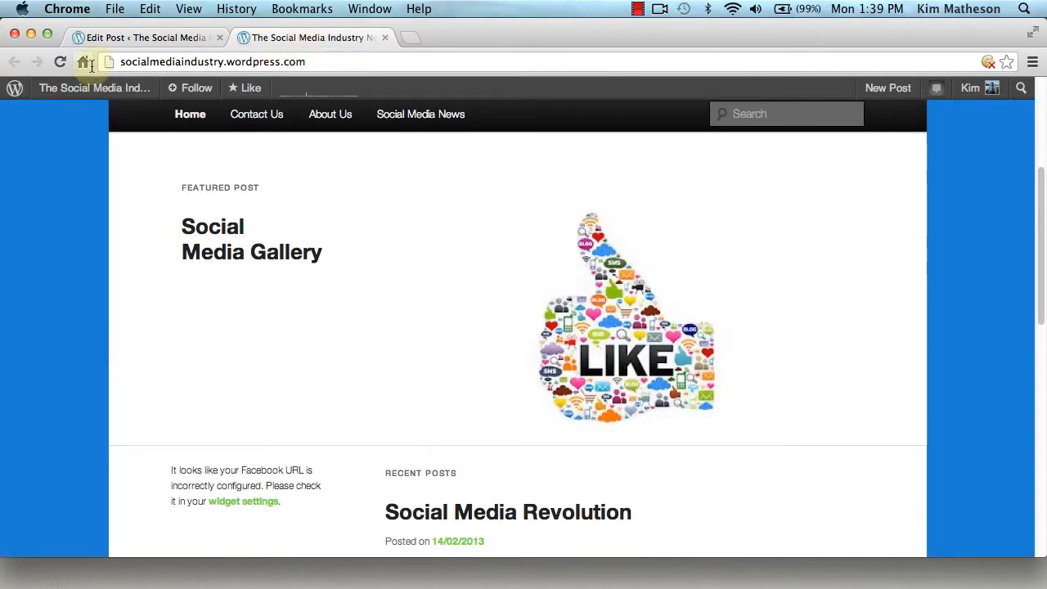
{"action": "left_click", "coordinate": [60, 63]}
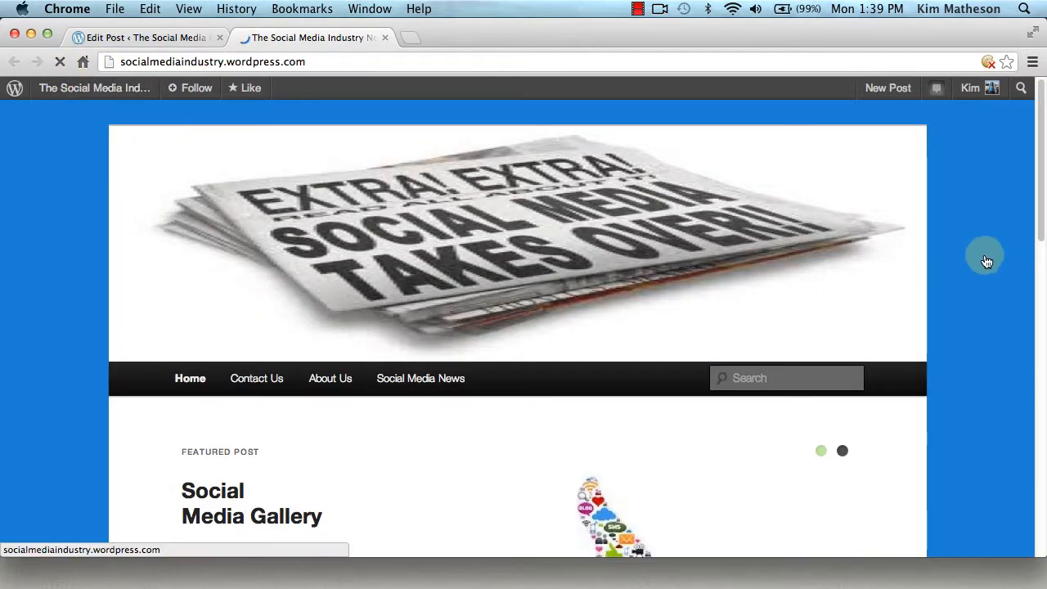
{"action": "scroll", "coordinate": [986, 261], "scroll_direction": "down", "scroll_amount": 5}
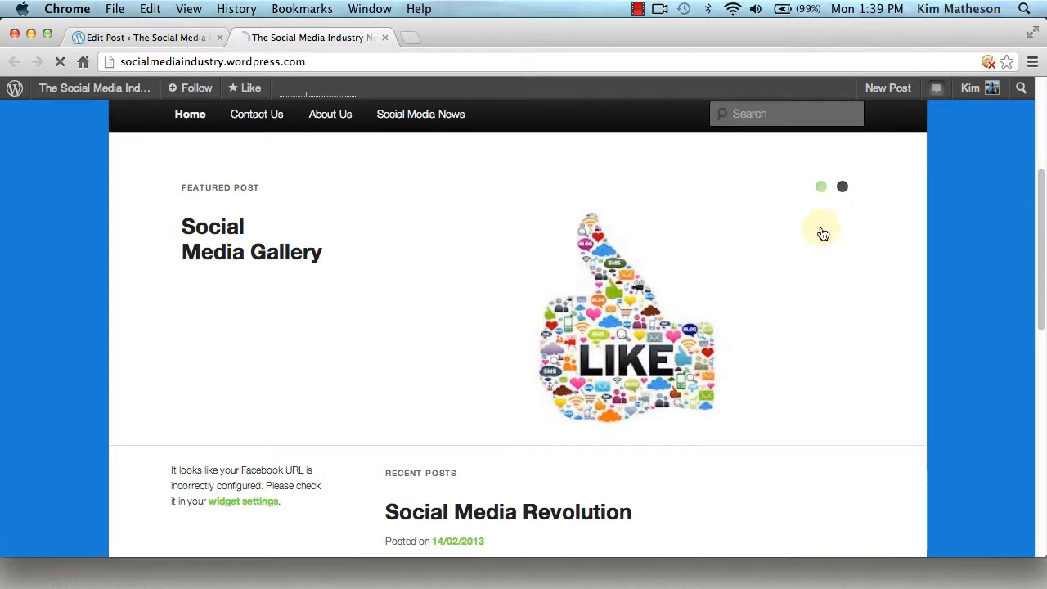
{"action": "left_click", "coordinate": [841, 187]}
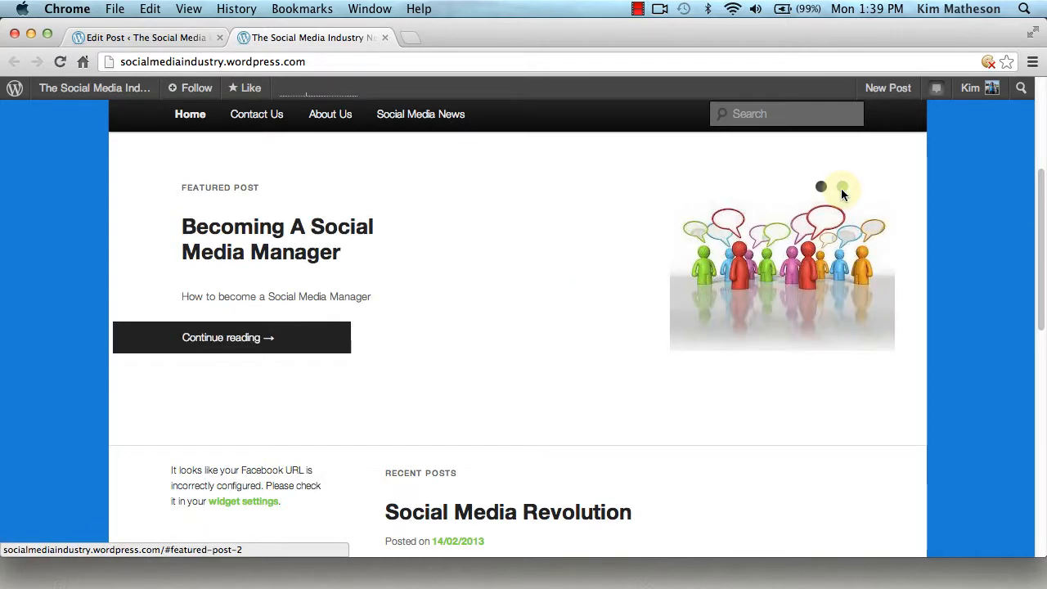
{"action": "left_click", "coordinate": [820, 186]}
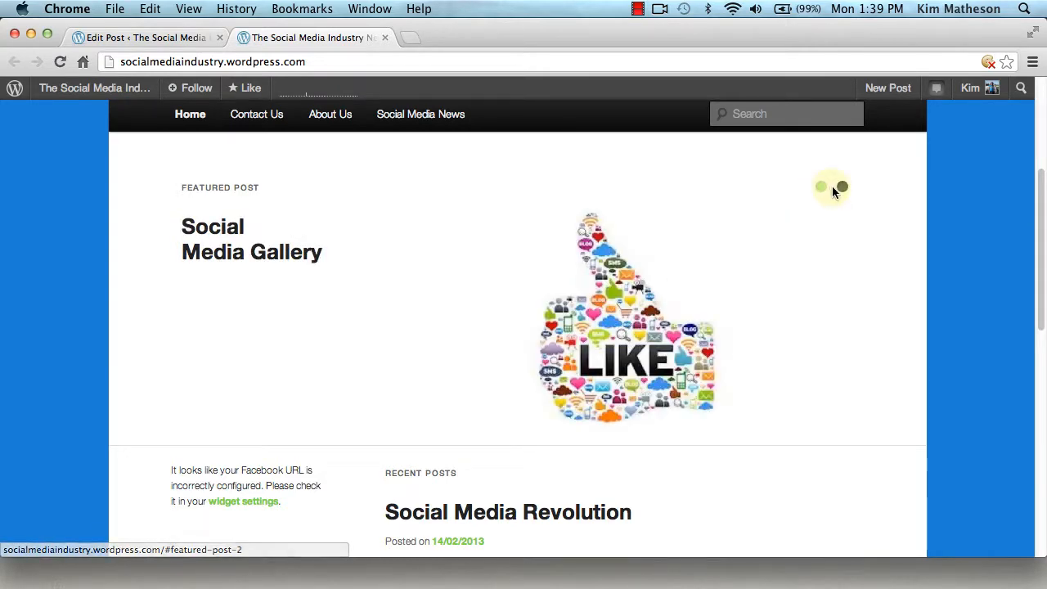
{"action": "left_click", "coordinate": [842, 187]}
{"action": "left_click", "coordinate": [821, 187]}
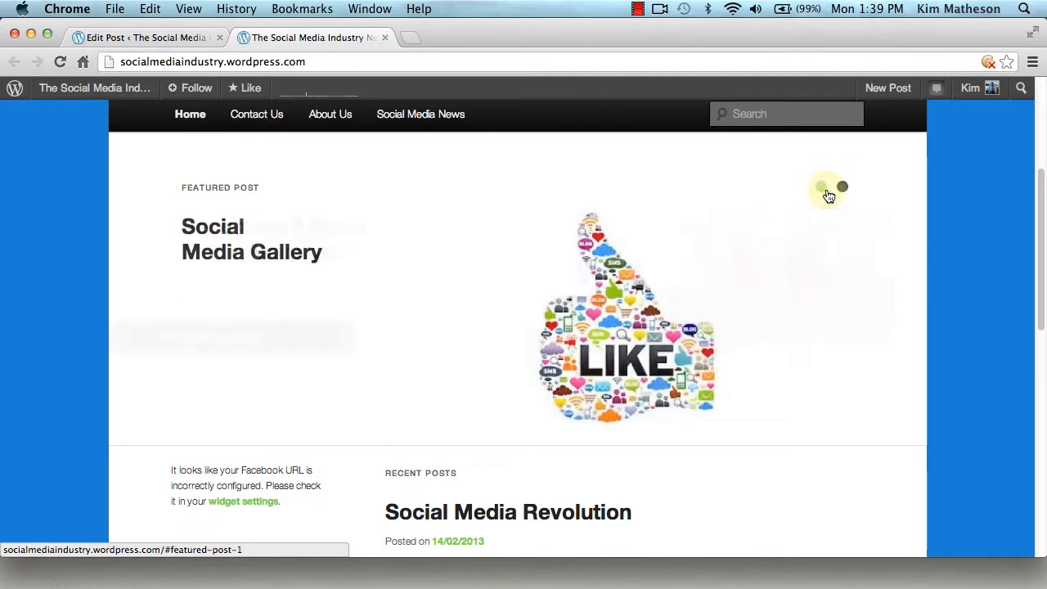
Return to the Becoming A Social Media Manager post editor and open its visibility options to check the front page sticky setting.
{"action": "left_click_drag", "start_coordinate": [1043, 321], "coordinate": [1043, 232]}
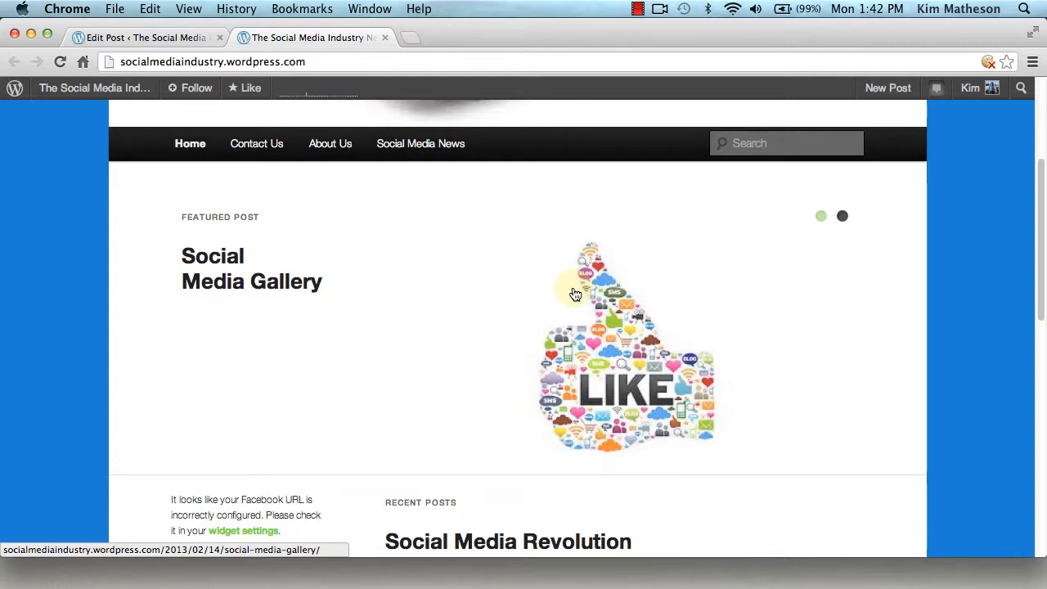
{"action": "left_click", "coordinate": [140, 37]}
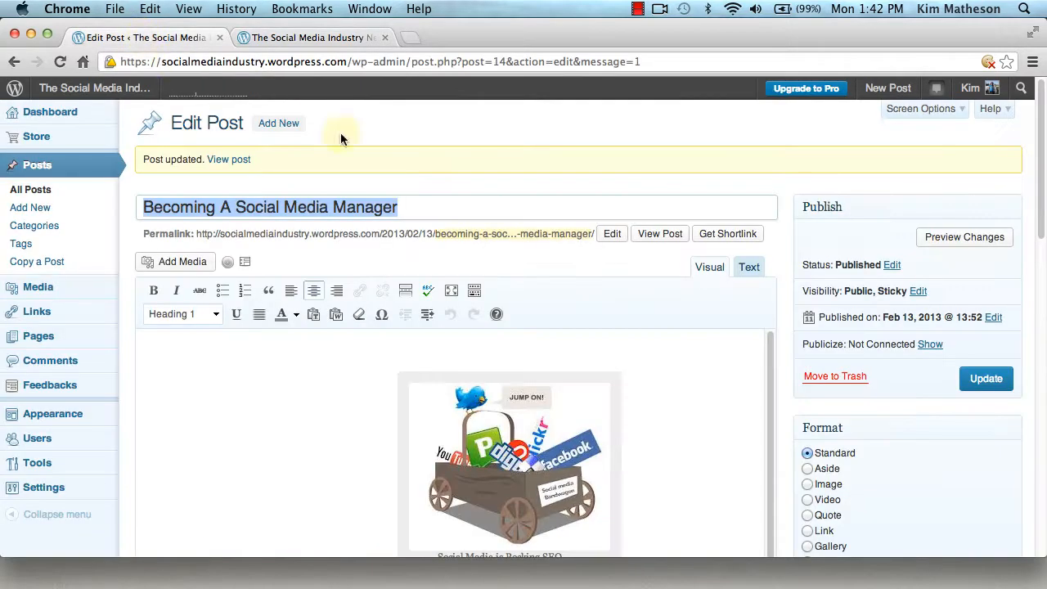
{"action": "left_click", "coordinate": [918, 293]}
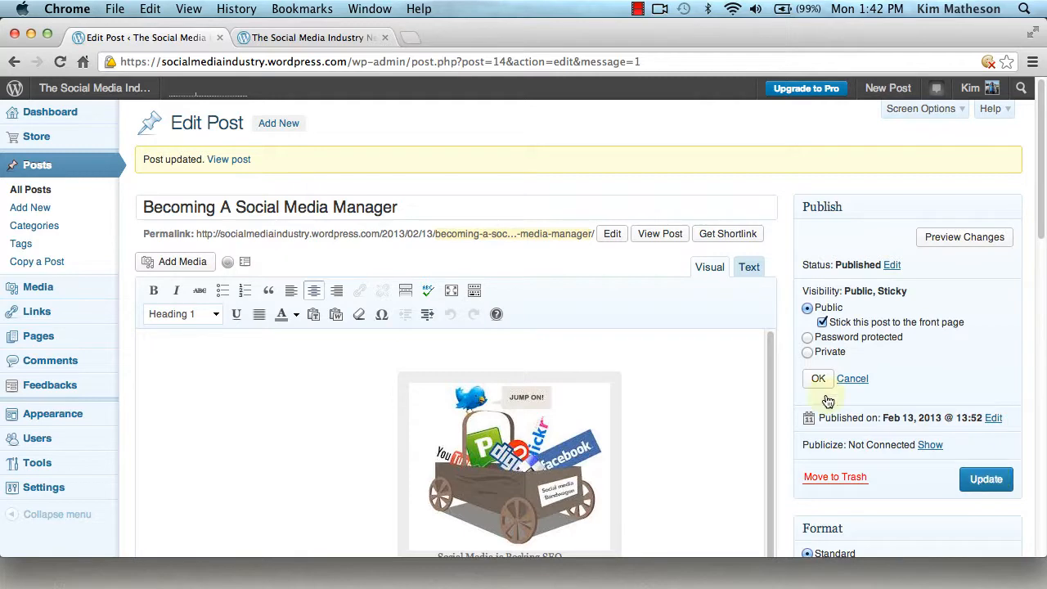
Go back to the live front page and switch the featured slider from Becoming A Social Media Manager to Social Media Gallery.
{"action": "left_click", "coordinate": [356, 38]}
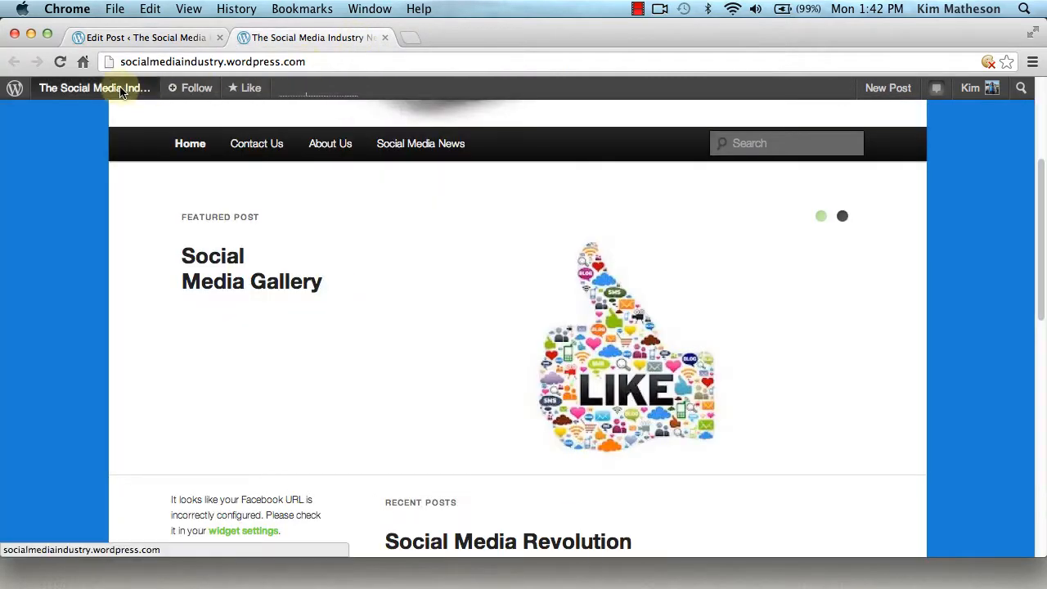
{"action": "mouse_move", "coordinate": [81, 88]}
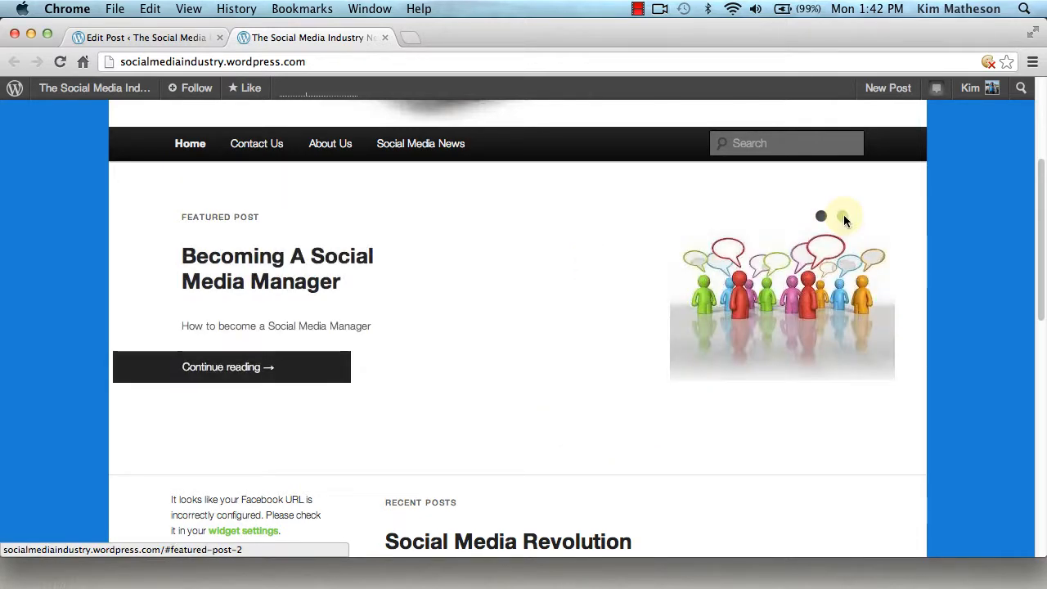
{"action": "left_click", "coordinate": [822, 217]}
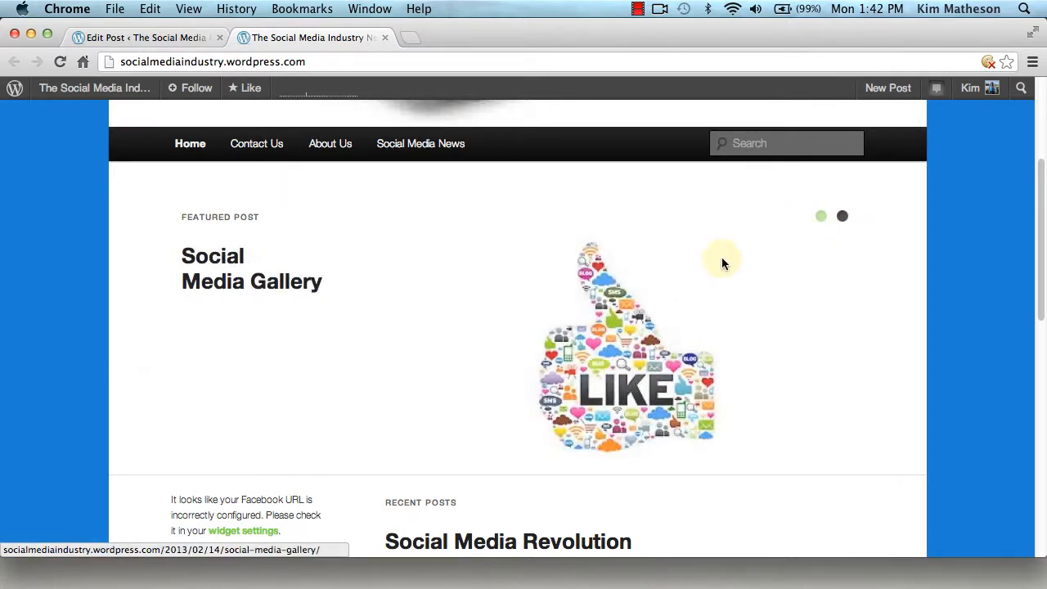